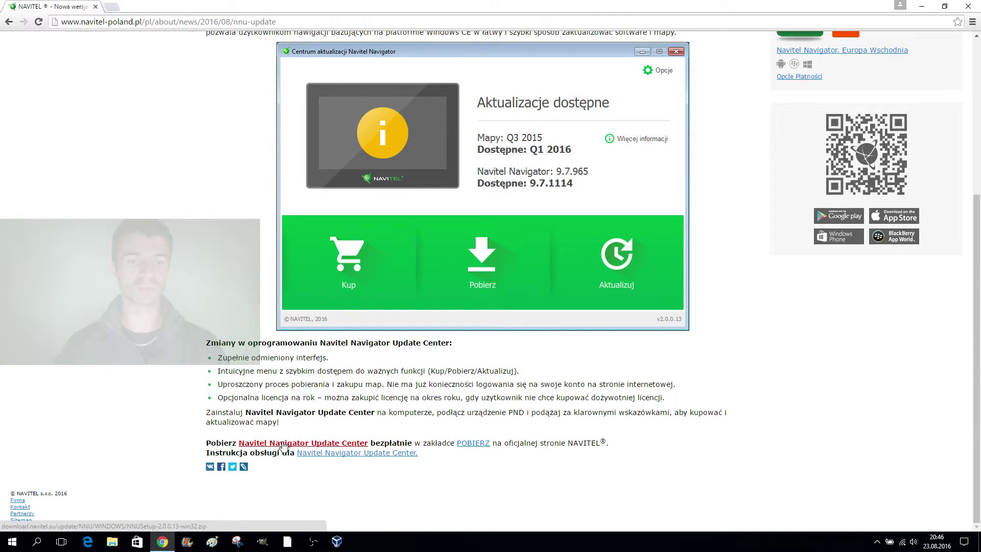
Step: Download the Navitel Navigator Update Center archive and its user manual from the Navitel news page
{"action": "right_click", "coordinate": [284, 445]}
{"action": "left_click", "coordinate": [276, 445]}
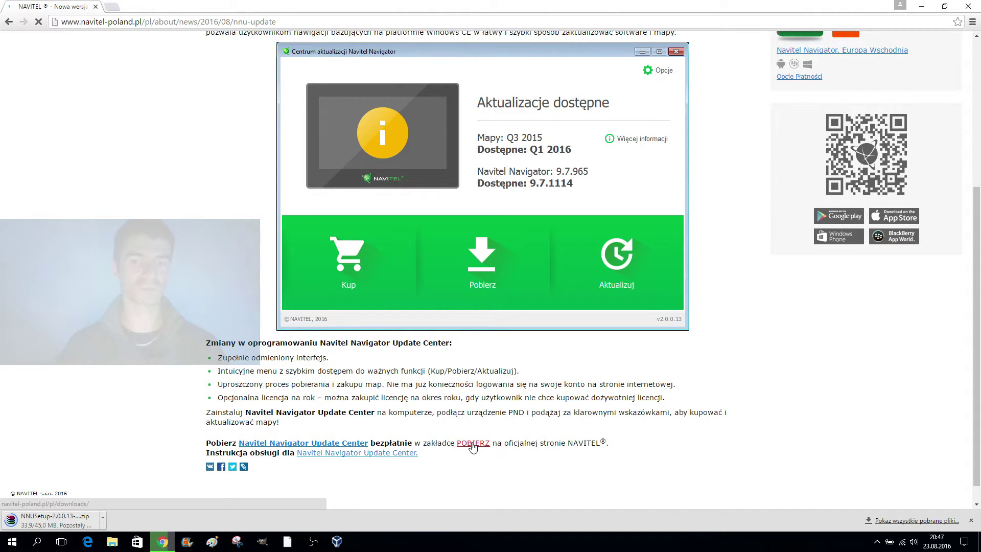
{"action": "left_click", "coordinate": [383, 453]}
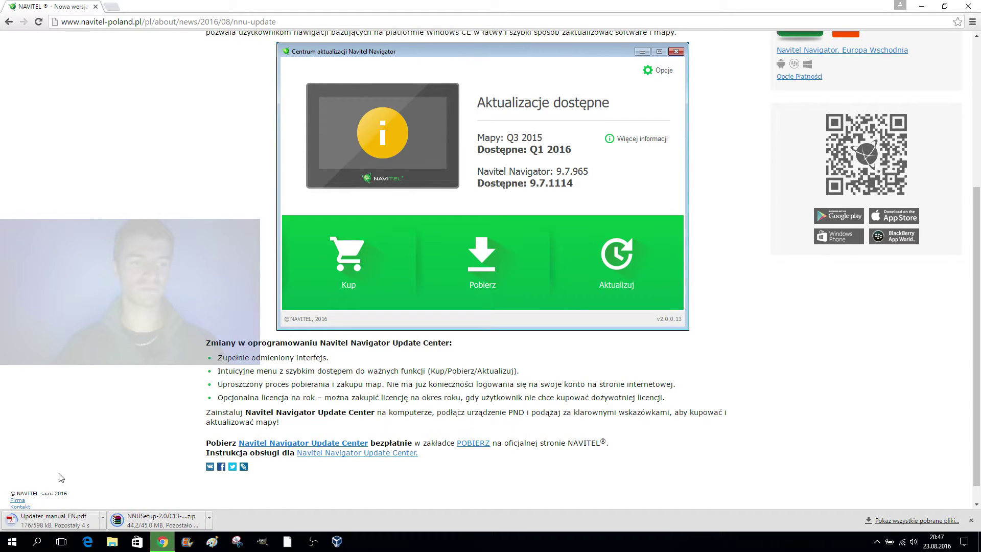
Step: Open the downloaded Updater_manual_EN.pdf and read instructions 1 to 3 on installing the updater and connecting the device
{"action": "left_click", "coordinate": [61, 526]}
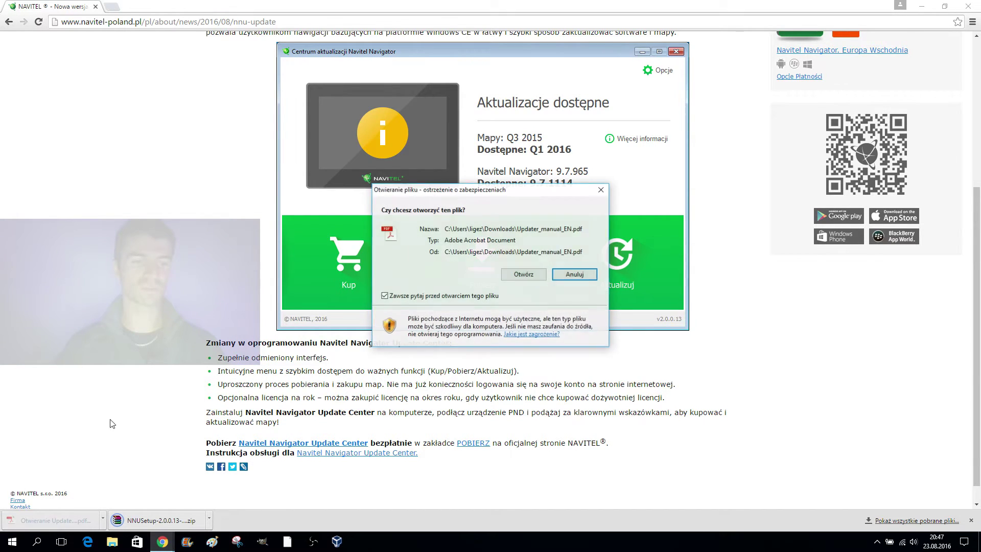
{"action": "left_click", "coordinate": [523, 278]}
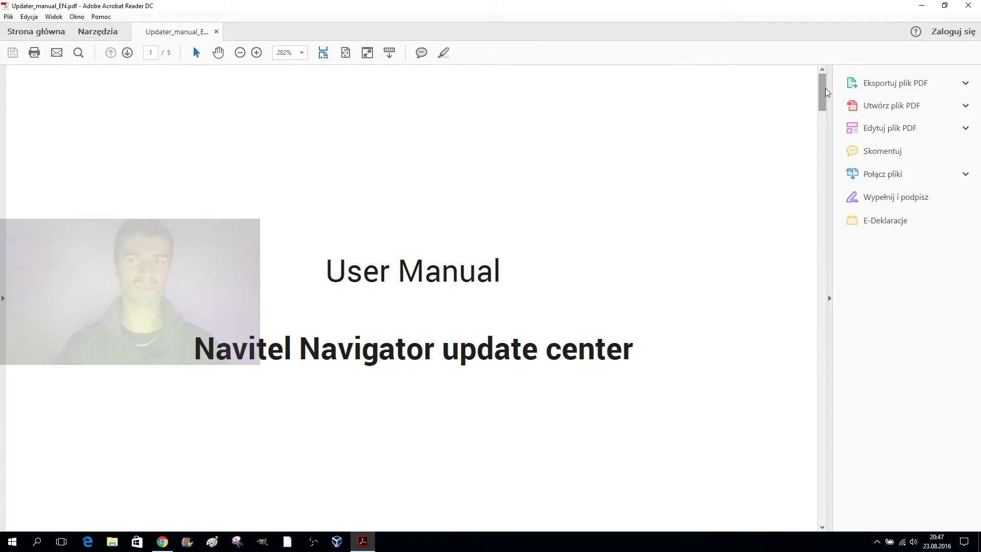
{"action": "left_click_drag", "start_coordinate": [826, 92], "coordinate": [802, 191]}
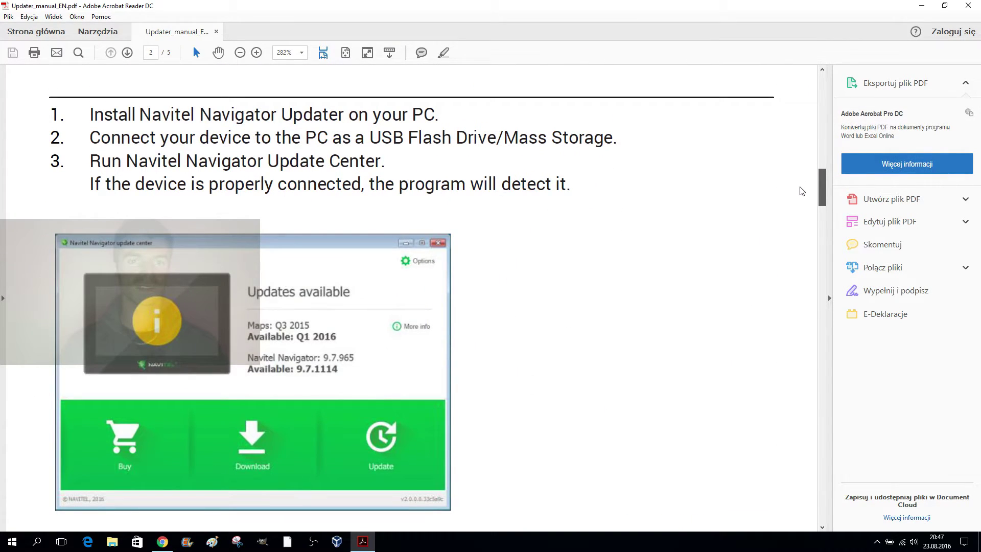
{"action": "left_click_drag", "start_coordinate": [802, 191], "coordinate": [802, 191]}
{"action": "left_click_drag", "start_coordinate": [140, 114], "coordinate": [276, 115]}
{"action": "left_click_drag", "start_coordinate": [199, 139], "coordinate": [417, 141]}
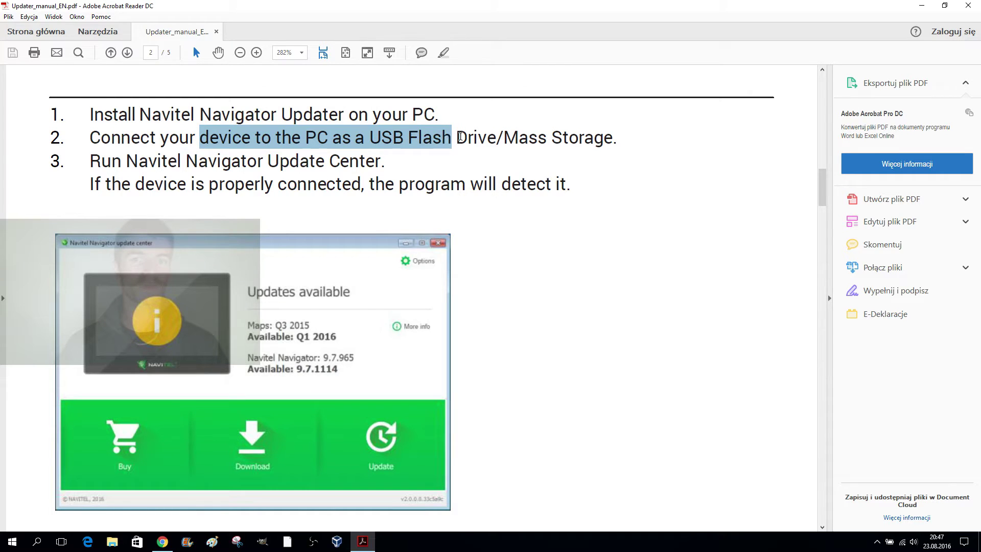
{"action": "left_click", "coordinate": [465, 138]}
{"action": "left_click_drag", "start_coordinate": [90, 161], "coordinate": [381, 162]}
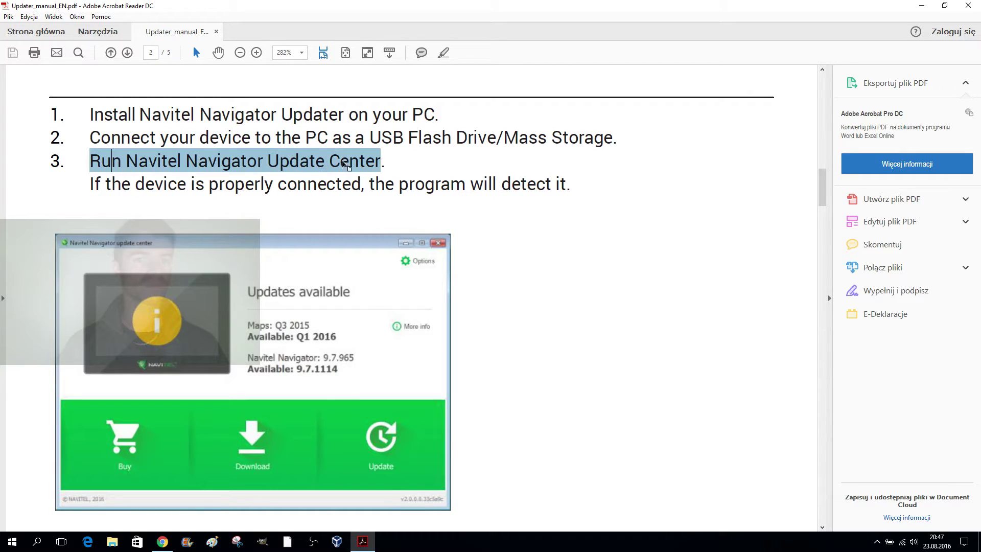
{"action": "scroll", "coordinate": [238, 173], "scroll_direction": "down", "scroll_amount": 1}
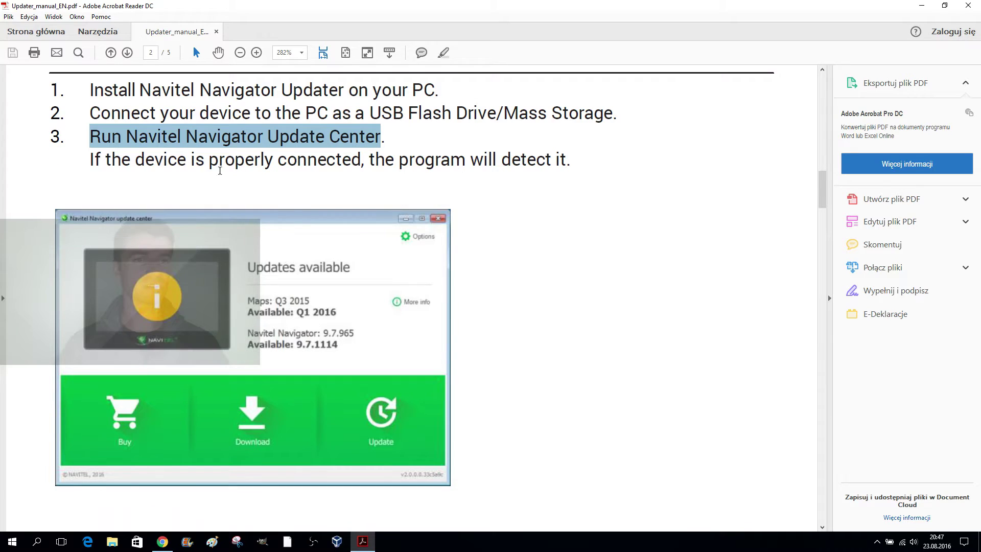
{"action": "left_click_drag", "start_coordinate": [368, 159], "coordinate": [528, 166]}
{"action": "left_click", "coordinate": [465, 164]}
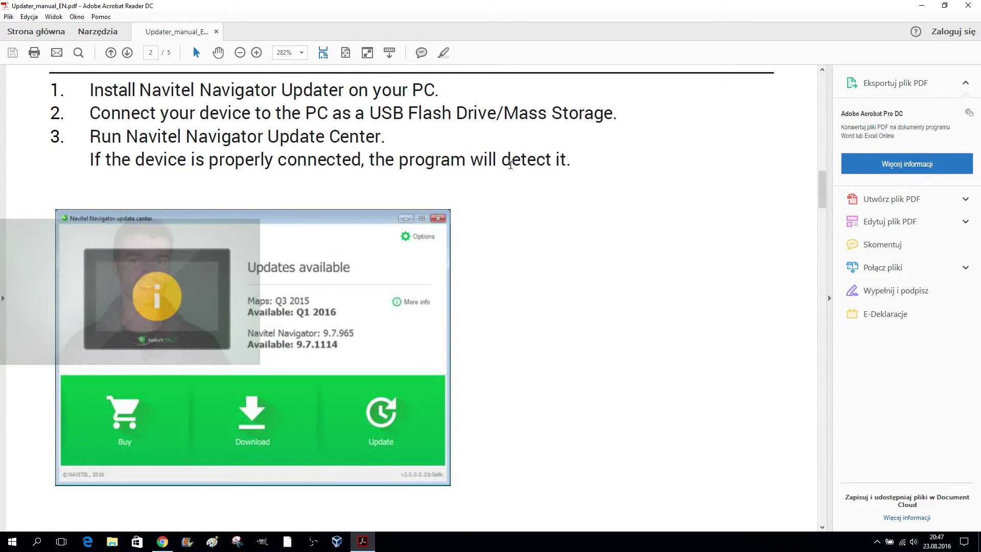
Step: Read the manual's section on available updates and map replacement, and close the manual
{"action": "scroll", "coordinate": [335, 194], "scroll_direction": "down", "scroll_amount": 8}
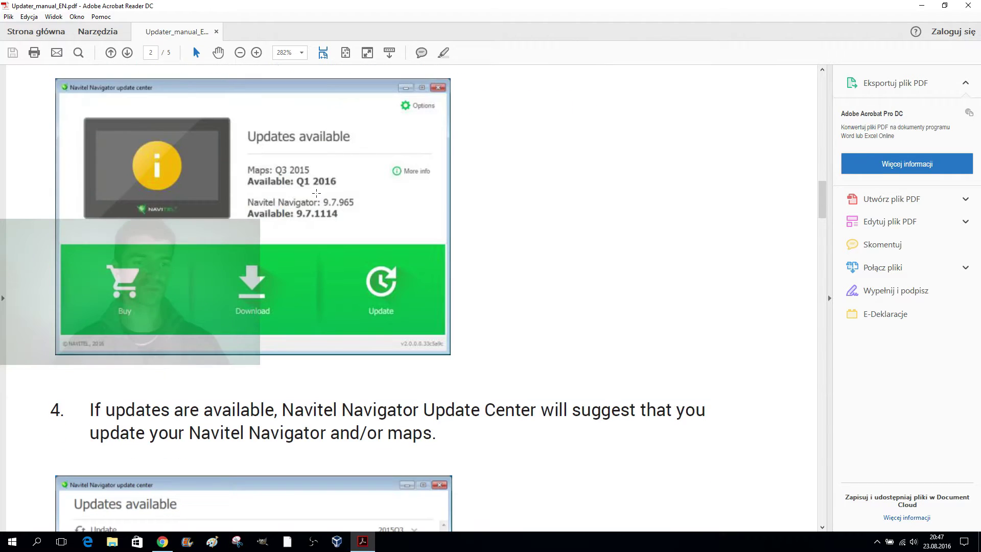
{"action": "scroll", "coordinate": [309, 192], "scroll_direction": "down", "scroll_amount": 10}
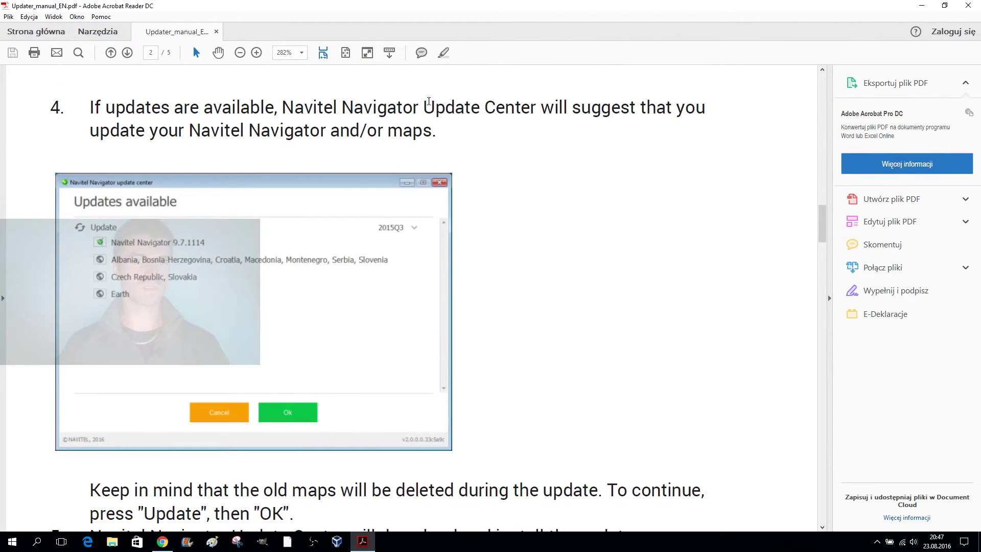
{"action": "scroll", "coordinate": [470, 133], "scroll_direction": "down", "scroll_amount": 5}
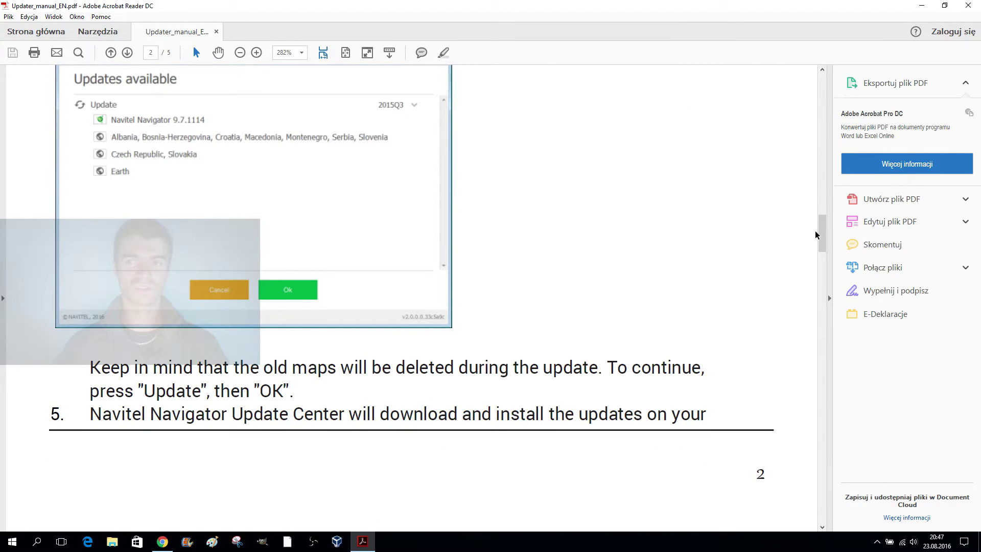
{"action": "left_click_drag", "start_coordinate": [823, 233], "coordinate": [812, 77]}
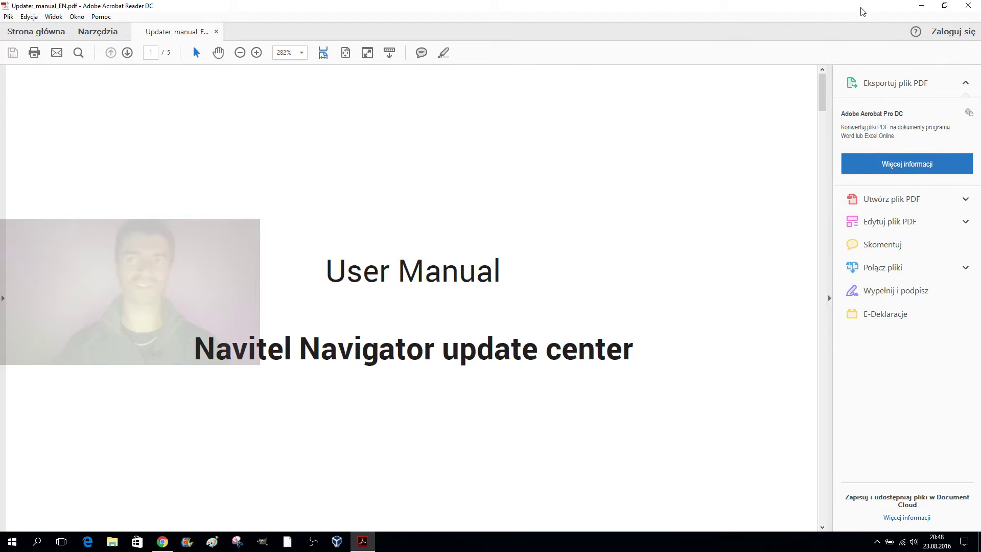
{"action": "left_click", "coordinate": [973, 7]}
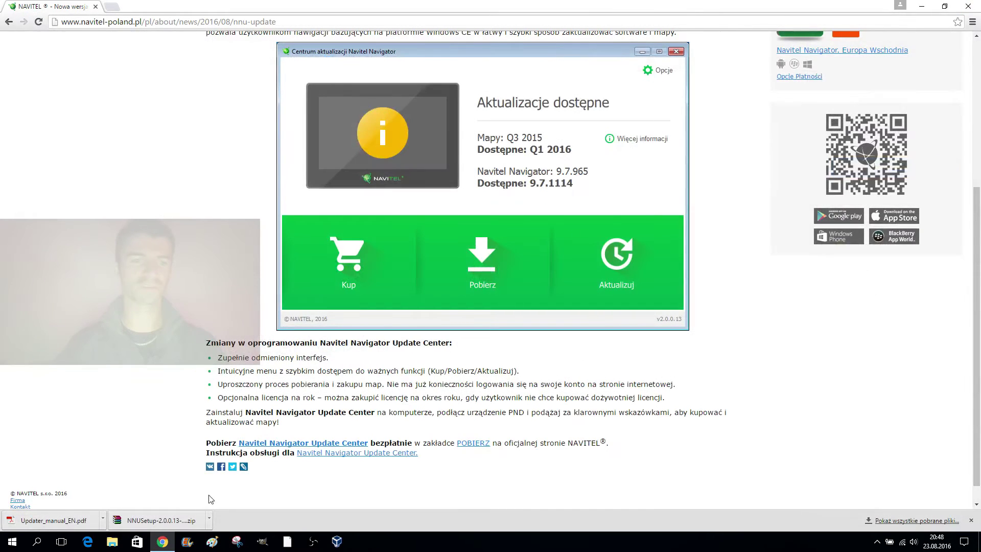
Step: Show the downloaded NNUSetup archive in its folder and extract it to a NNUSetup-2.0.0.13-win32 subfolder
{"action": "left_click", "coordinate": [209, 518]}
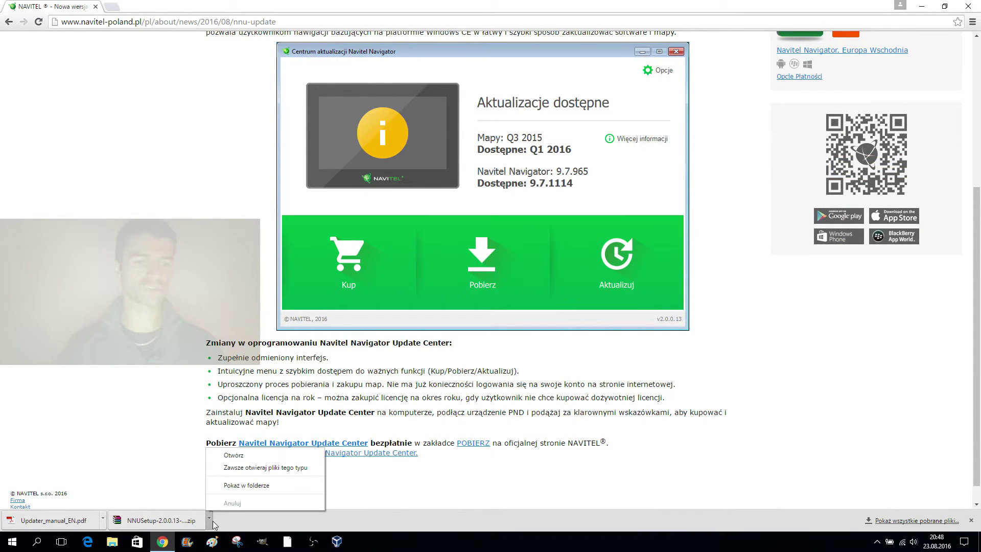
{"action": "left_click", "coordinate": [261, 485]}
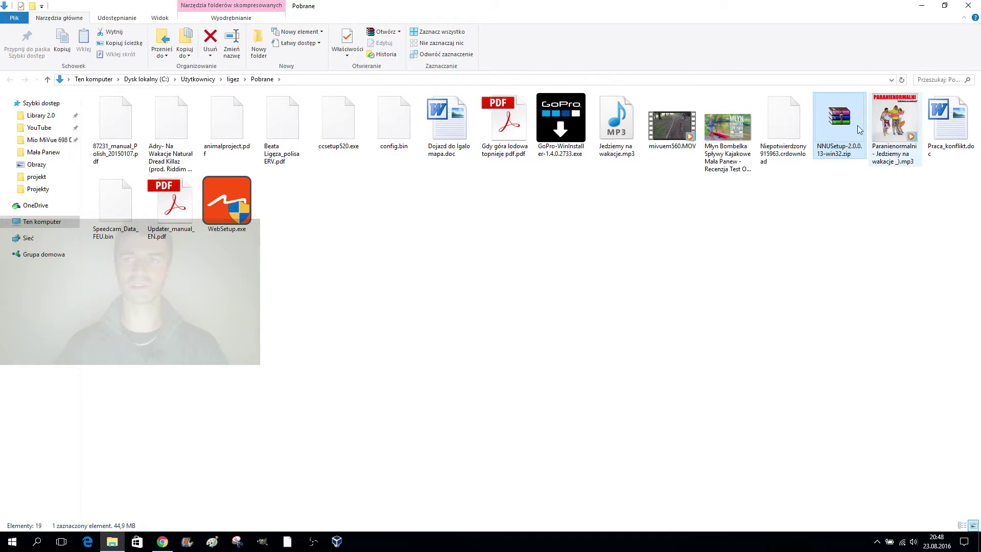
{"action": "right_click", "coordinate": [840, 124]}
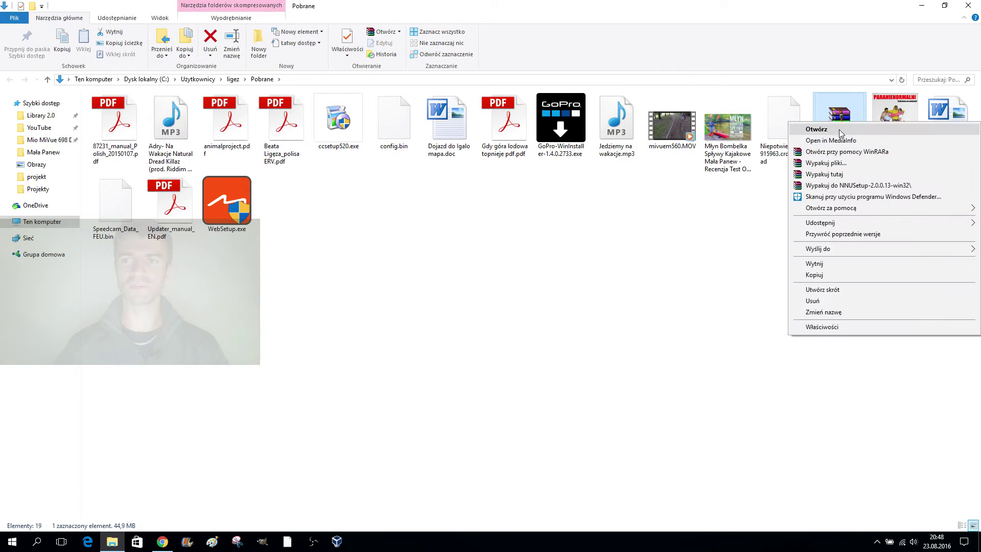
{"action": "left_click", "coordinate": [840, 185]}
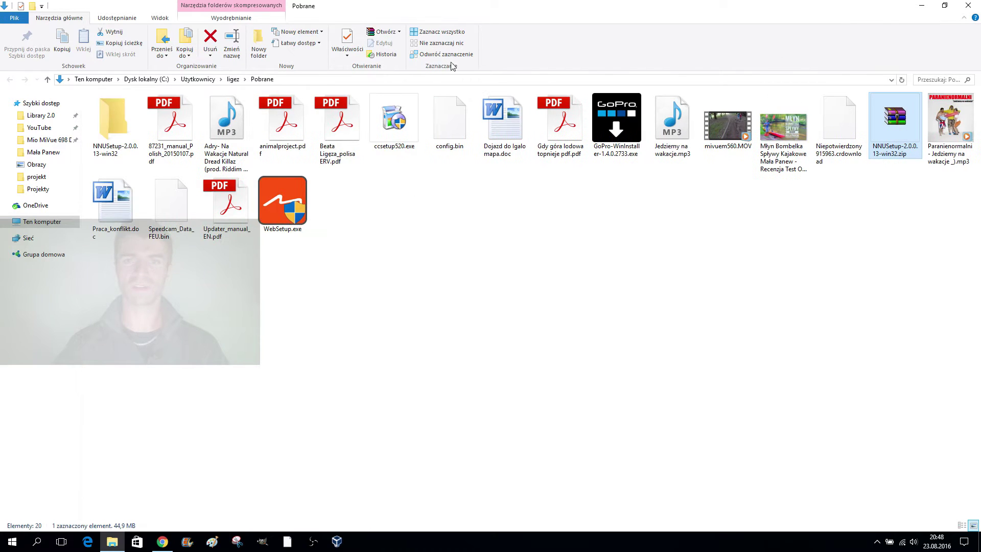
Step: Run setup.exe from the extracted folder and install Navitel Navigator update center with the default settings, launching it on completion
{"action": "left_click", "coordinate": [110, 127]}
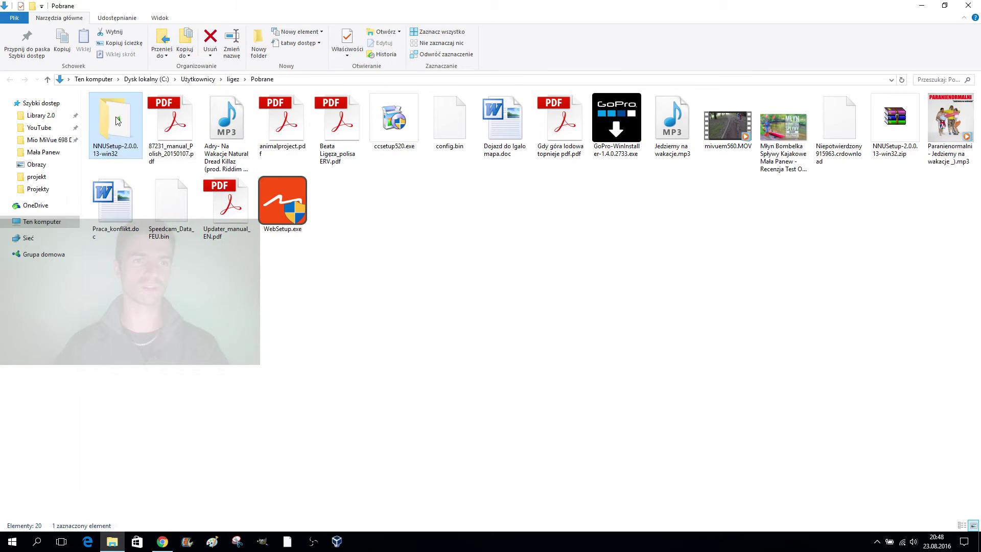
{"action": "double_click", "coordinate": [118, 121]}
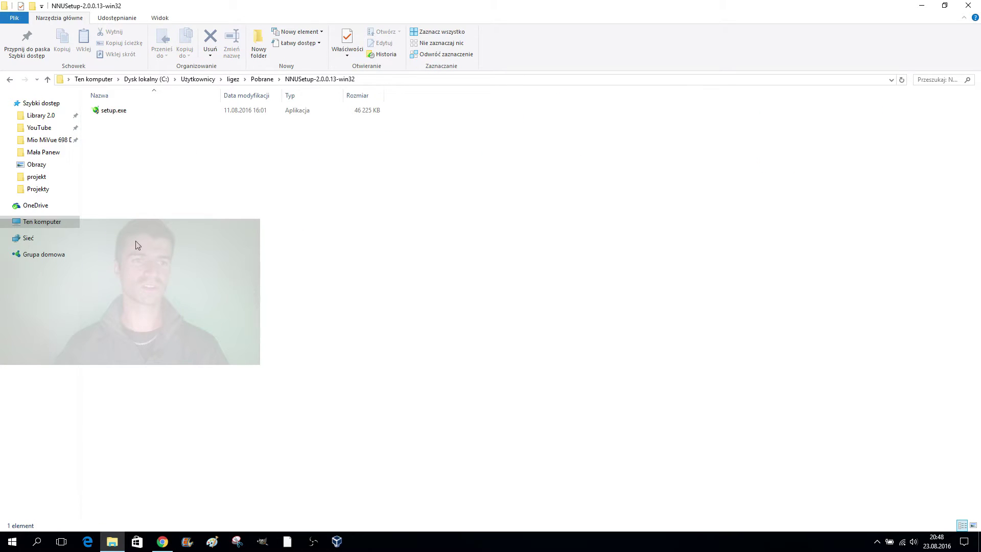
{"action": "double_click", "coordinate": [120, 111]}
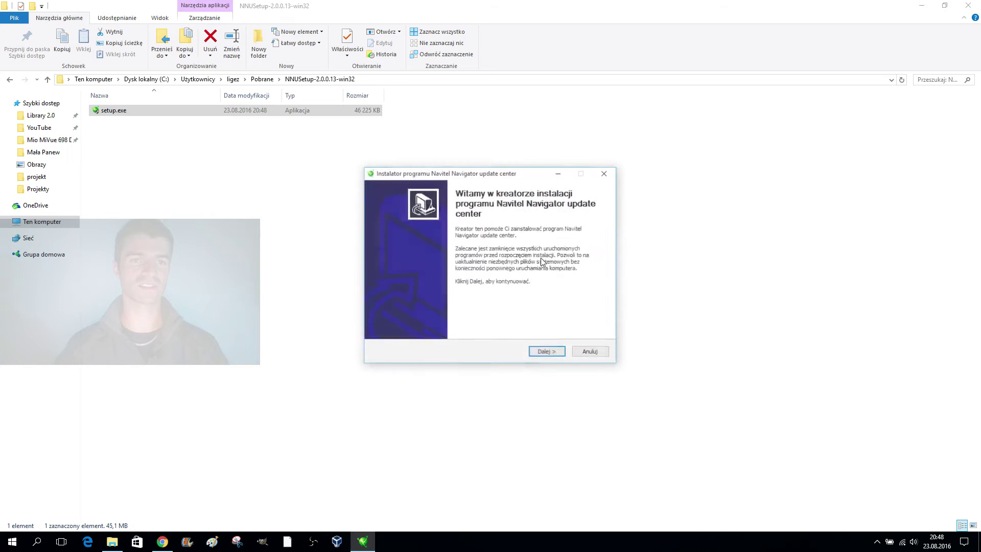
{"action": "left_click", "coordinate": [546, 352]}
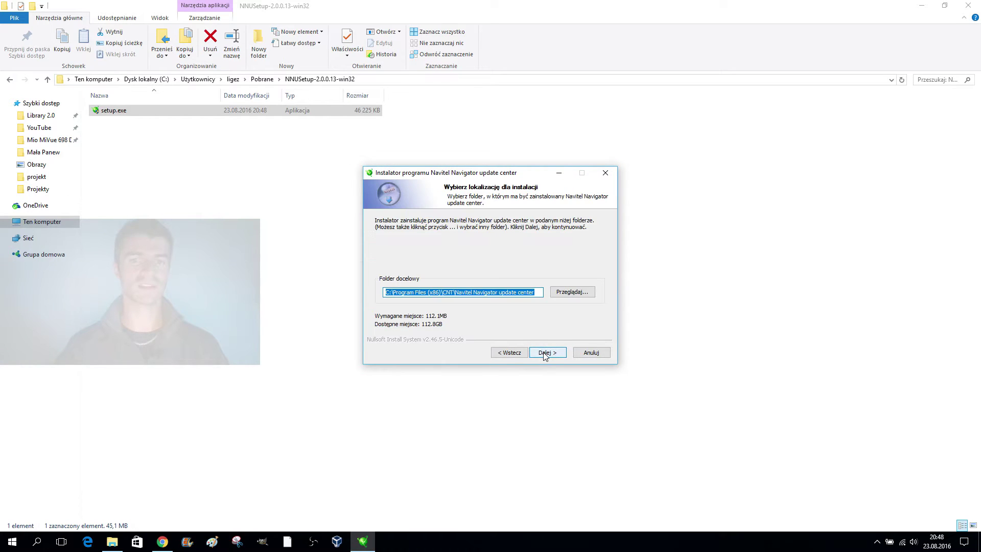
{"action": "left_click", "coordinate": [546, 353]}
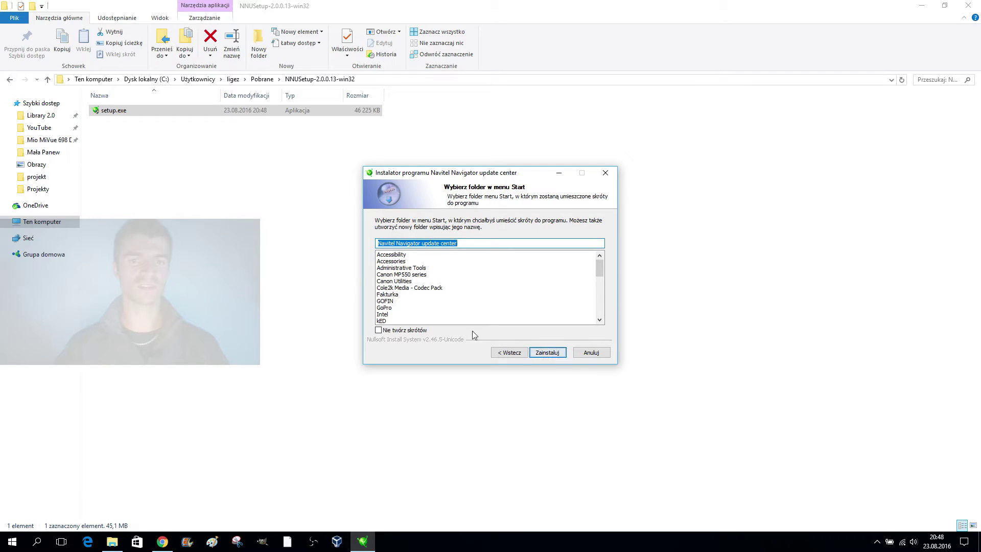
{"action": "left_click", "coordinate": [547, 352]}
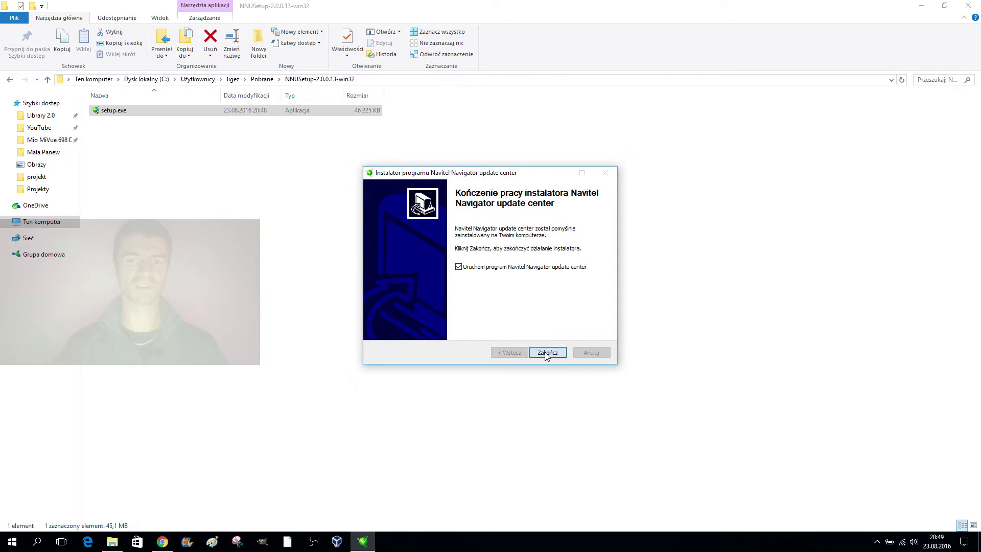
{"action": "left_click", "coordinate": [546, 352]}
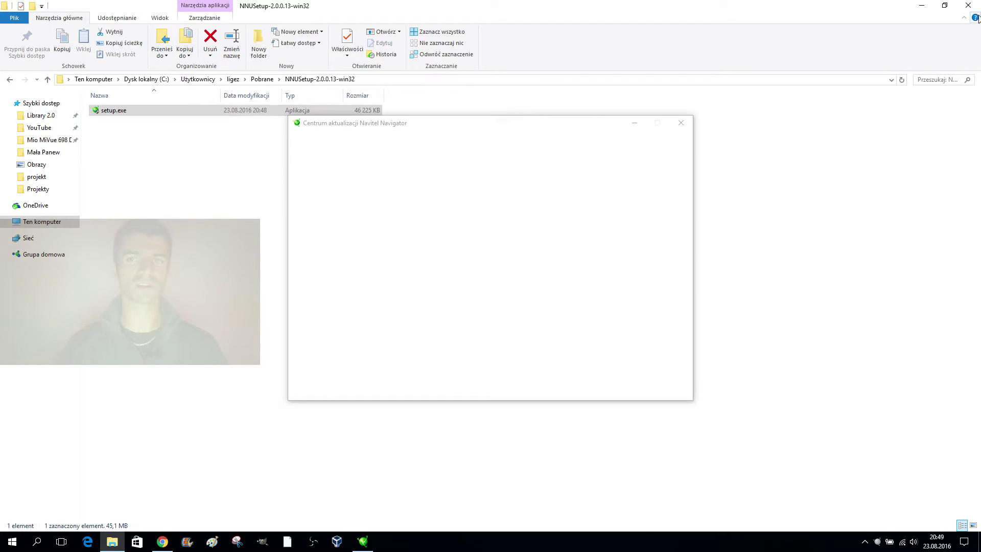
Step: Close the file explorer and web browser windows behind the update center
{"action": "left_click", "coordinate": [958, 6]}
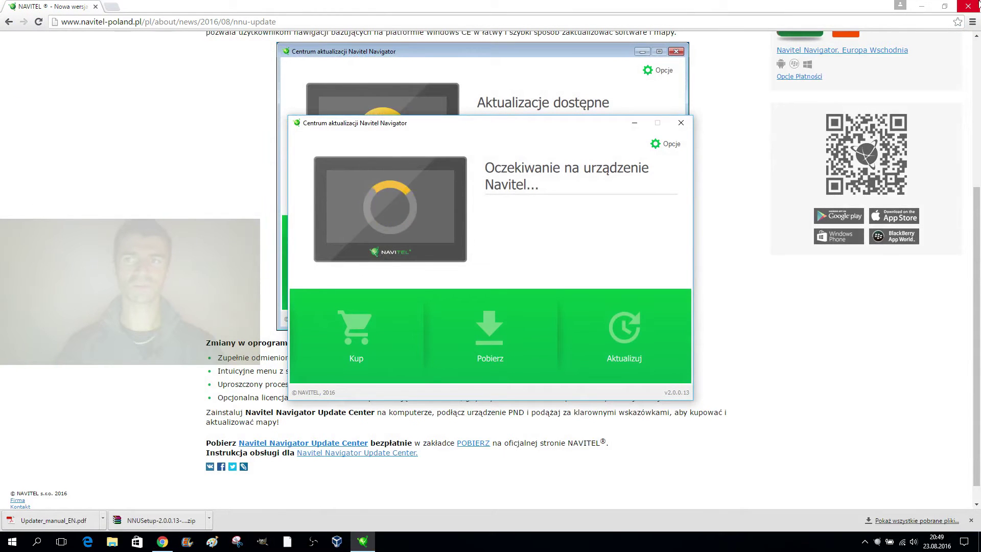
{"action": "left_click", "coordinate": [972, 5]}
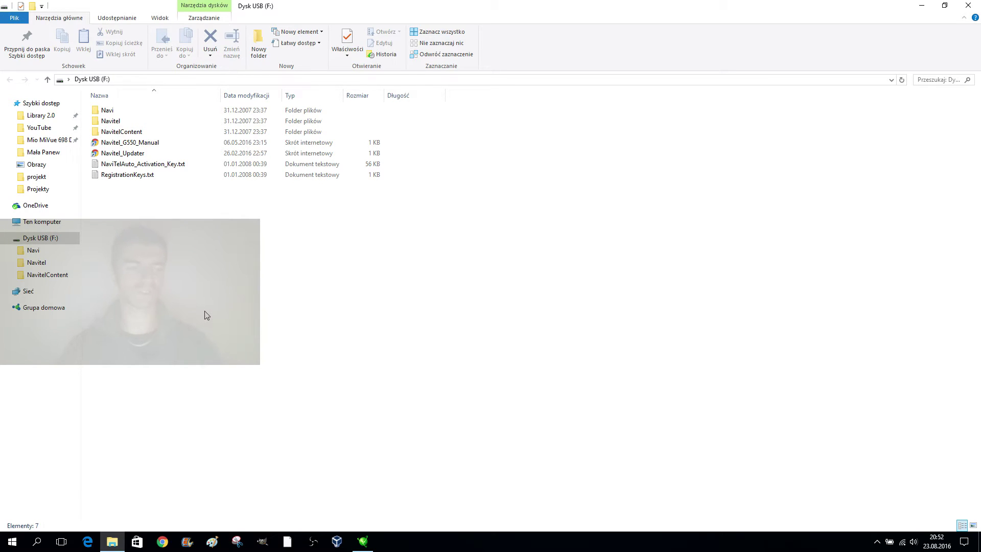
Step: Check the free space on the connected device's USB drive (F:) and close the file explorer
{"action": "left_click", "coordinate": [40, 222]}
{"action": "left_click", "coordinate": [567, 171]}
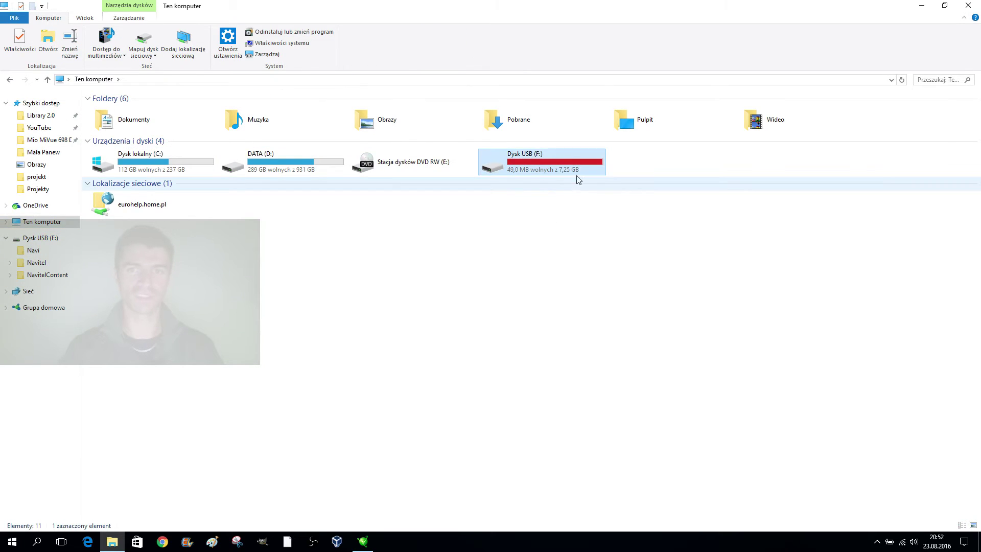
{"action": "left_click", "coordinate": [968, 6]}
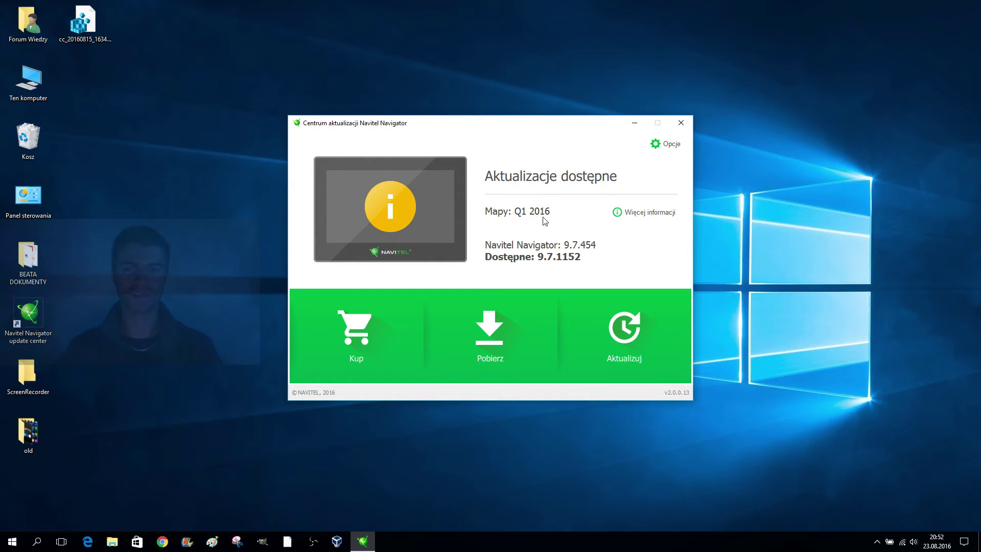
Step: Examine the detailed map information for installed and not-installed maps, and return to the update overview
{"action": "left_click", "coordinate": [612, 212]}
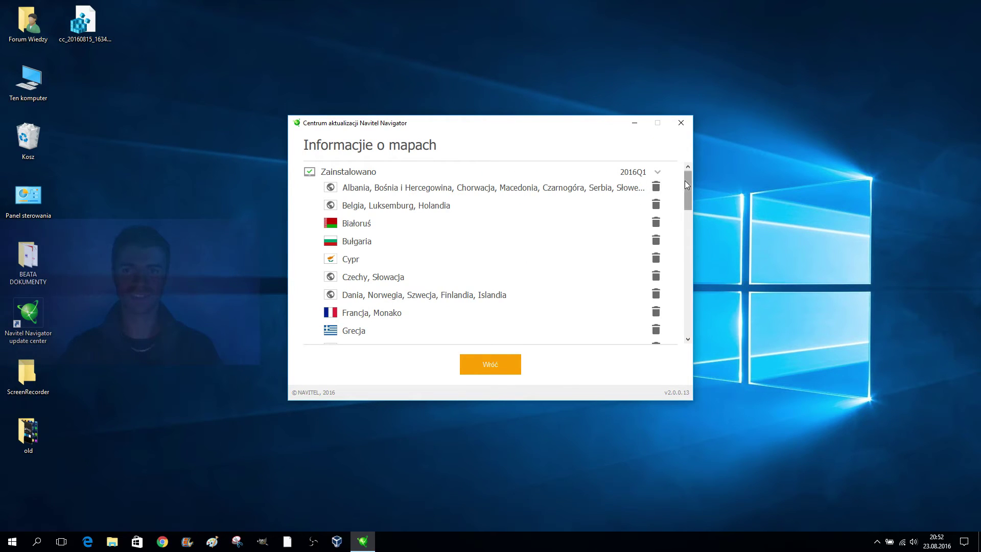
{"action": "left_click_drag", "start_coordinate": [685, 184], "coordinate": [673, 330]}
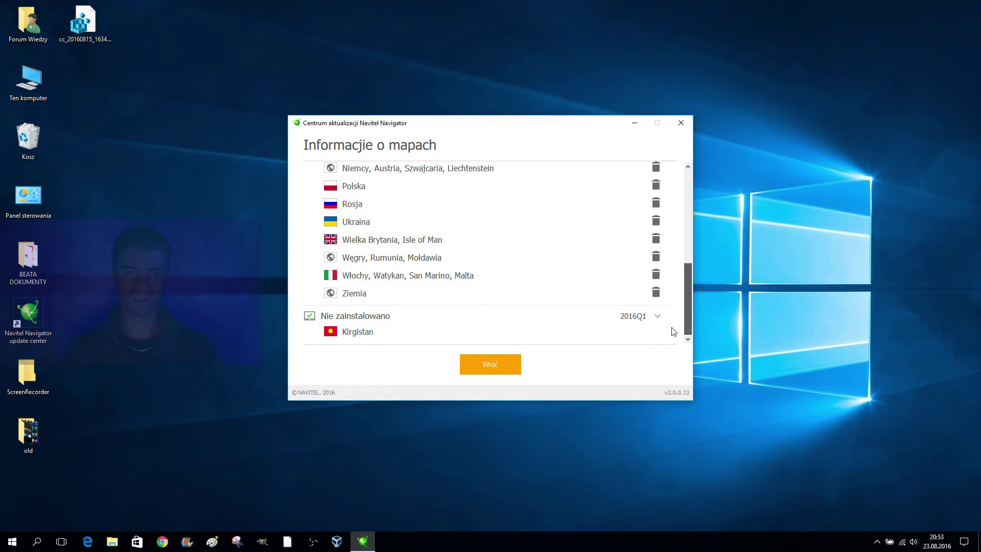
{"action": "left_click_drag", "start_coordinate": [682, 321], "coordinate": [691, 127]}
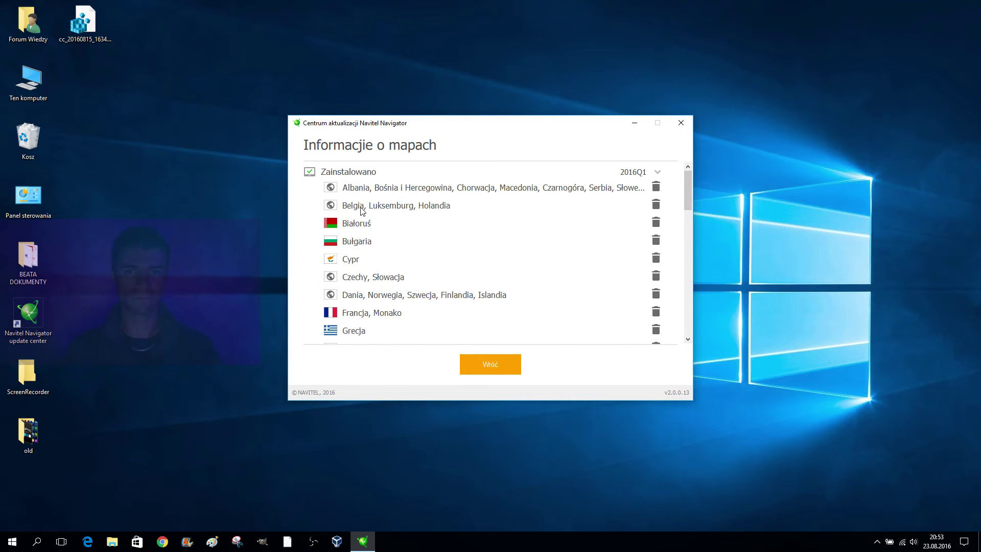
{"action": "left_click", "coordinate": [495, 366]}
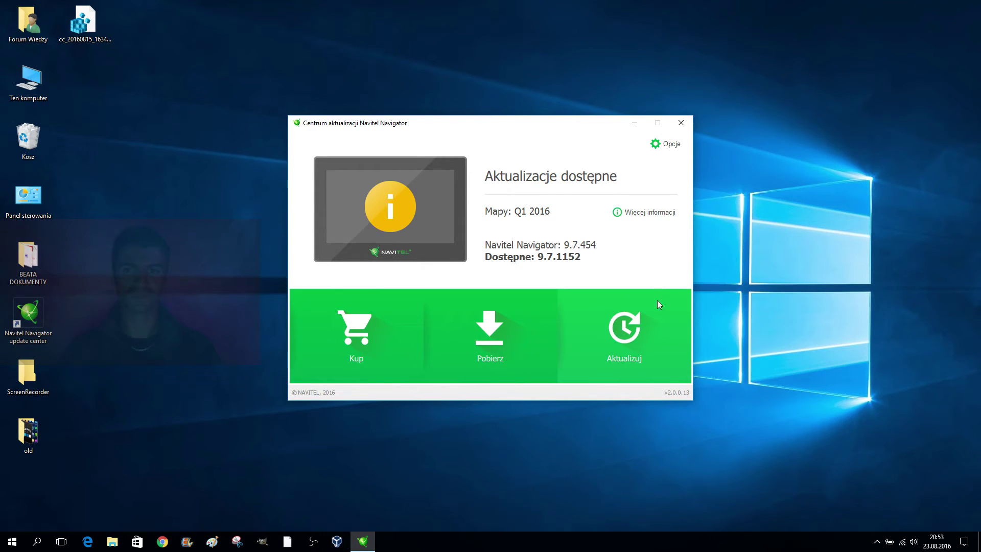
Step: Check the update center's language and proxy options, and cancel out of them
{"action": "left_click", "coordinate": [670, 146]}
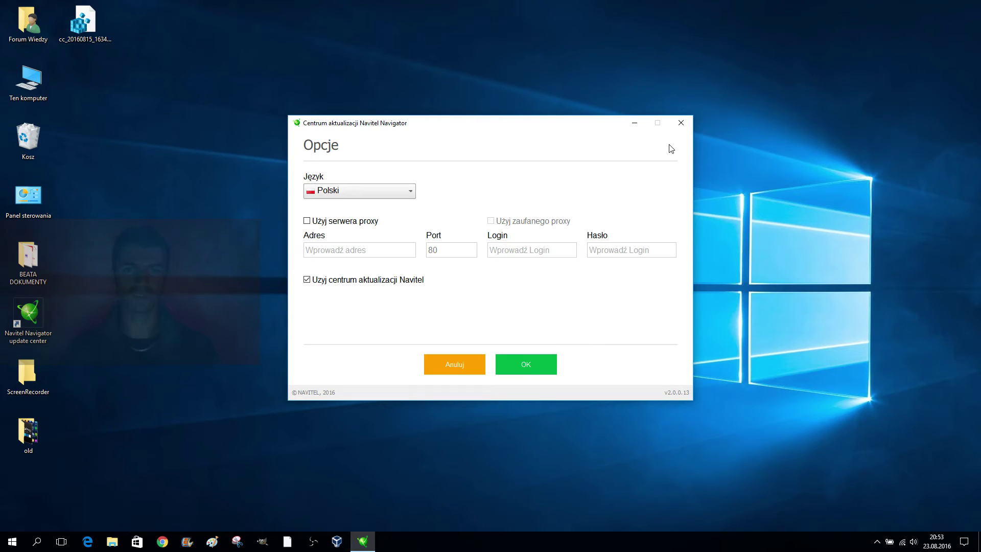
{"action": "left_click", "coordinate": [460, 363]}
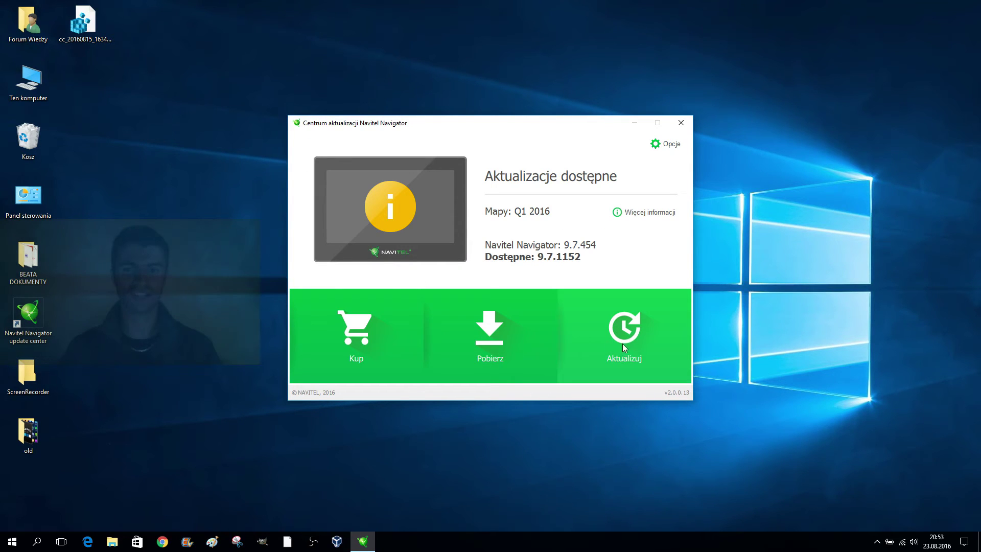
Step: Update Navitel Navigator on the connected device to version 9.7.1152
{"action": "left_click", "coordinate": [635, 333]}
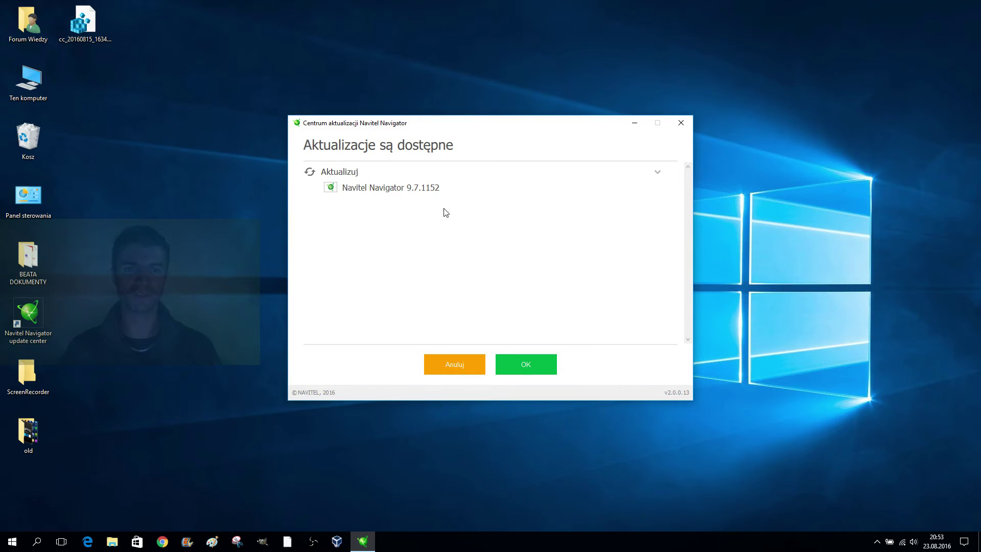
{"action": "left_click", "coordinate": [524, 363]}
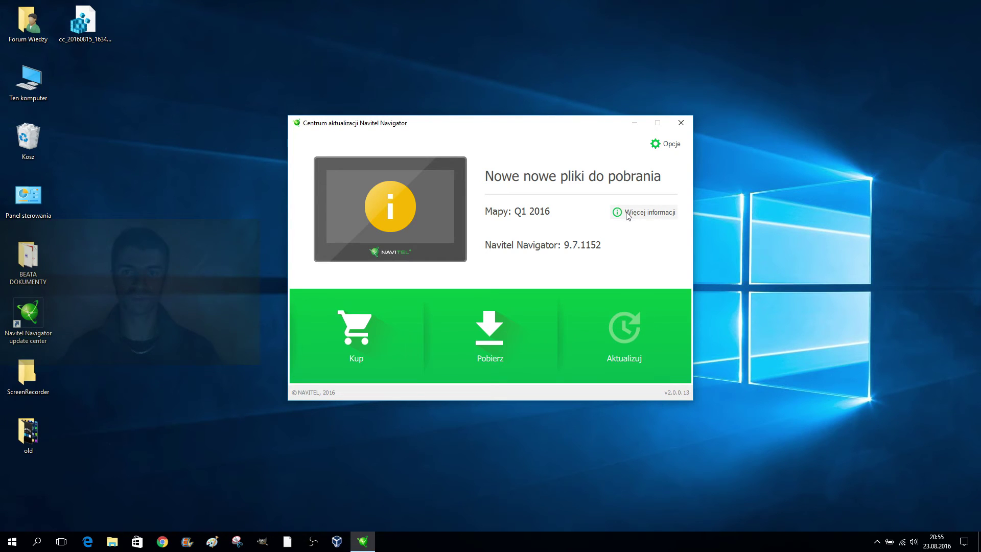
Step: Review the detailed map information, including the installed and not-installed map groups, and return to the overview
{"action": "left_click", "coordinate": [646, 213]}
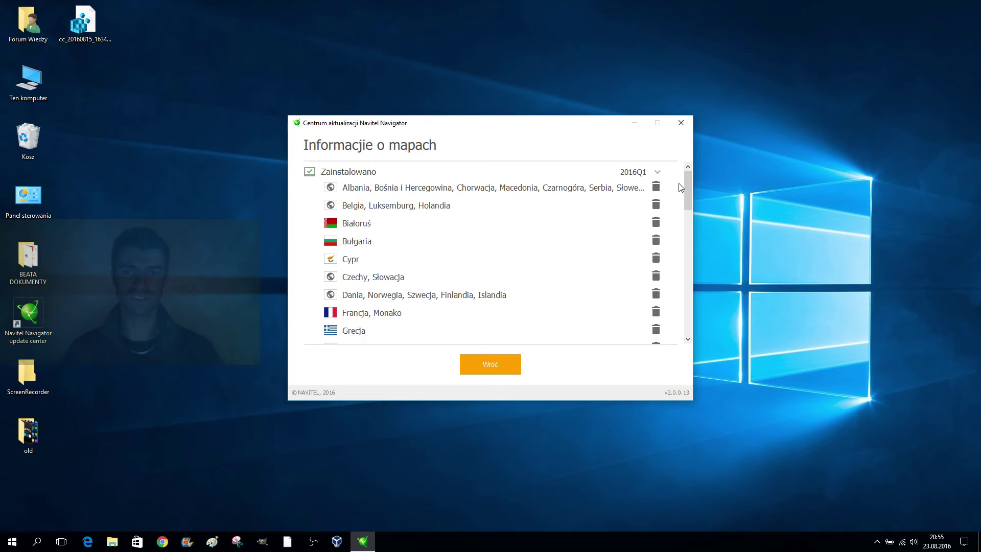
{"action": "left_click", "coordinate": [536, 177]}
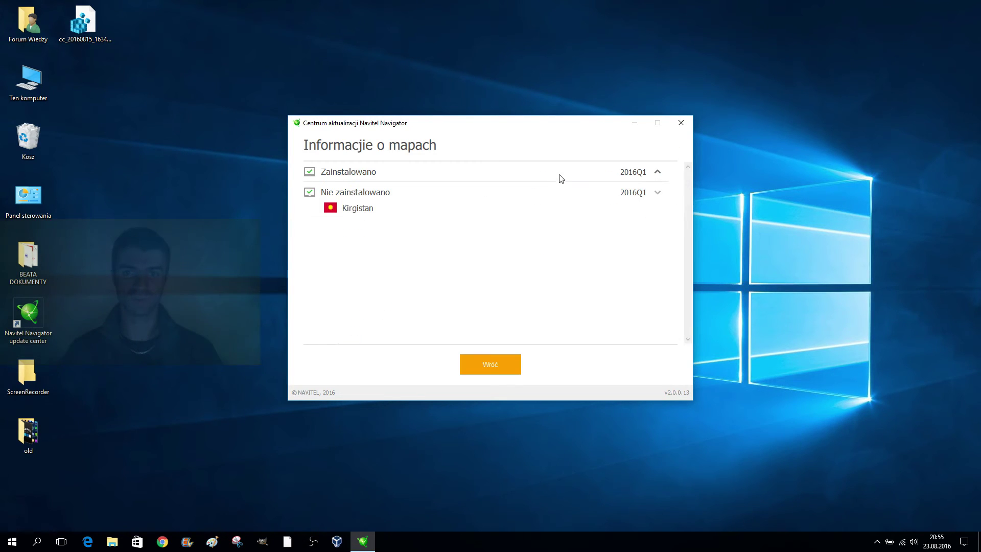
{"action": "left_click", "coordinate": [657, 172]}
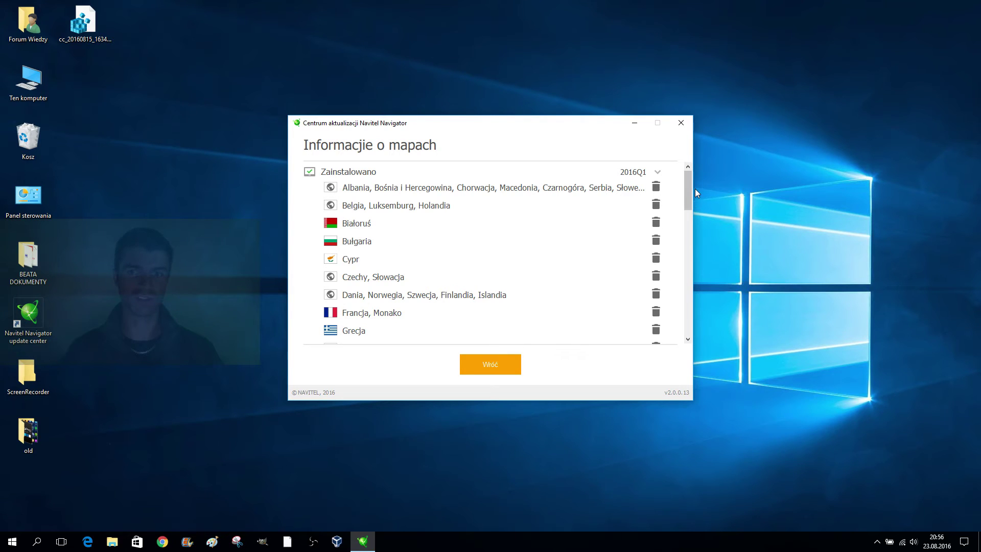
{"action": "scroll", "coordinate": [674, 255], "scroll_direction": "down", "scroll_amount": 10}
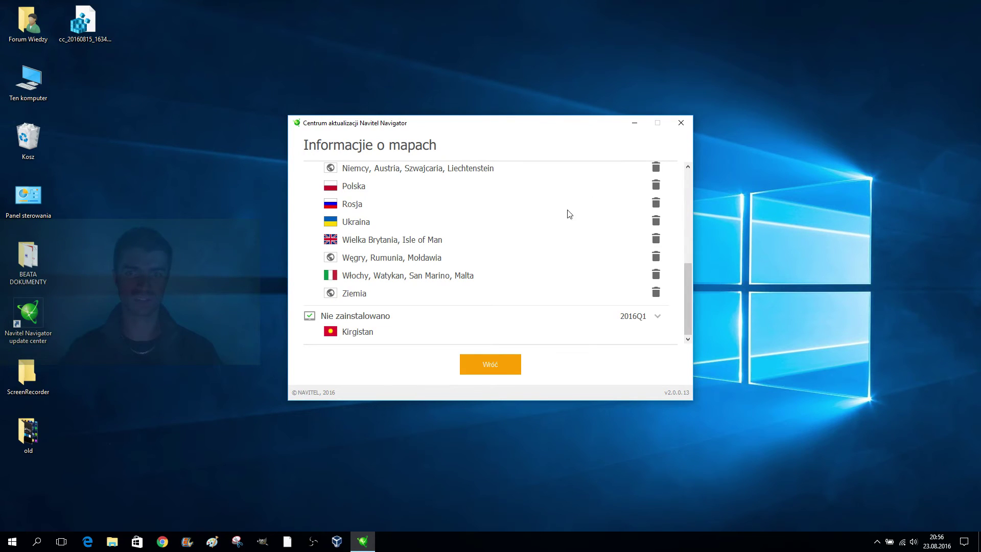
{"action": "left_click", "coordinate": [492, 366]}
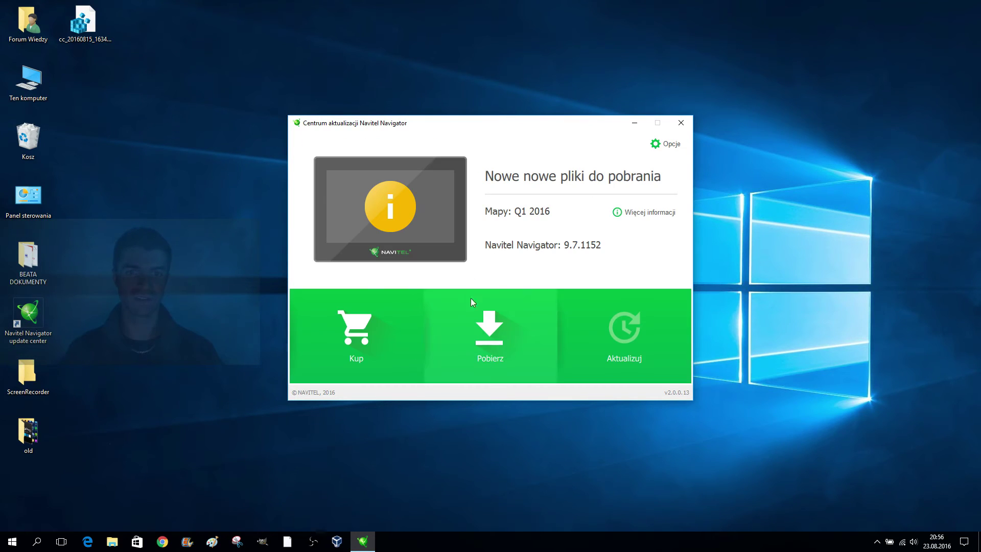
Step: Download the 2016Q1 Kirgistan map to the device
{"action": "left_click", "coordinate": [492, 335]}
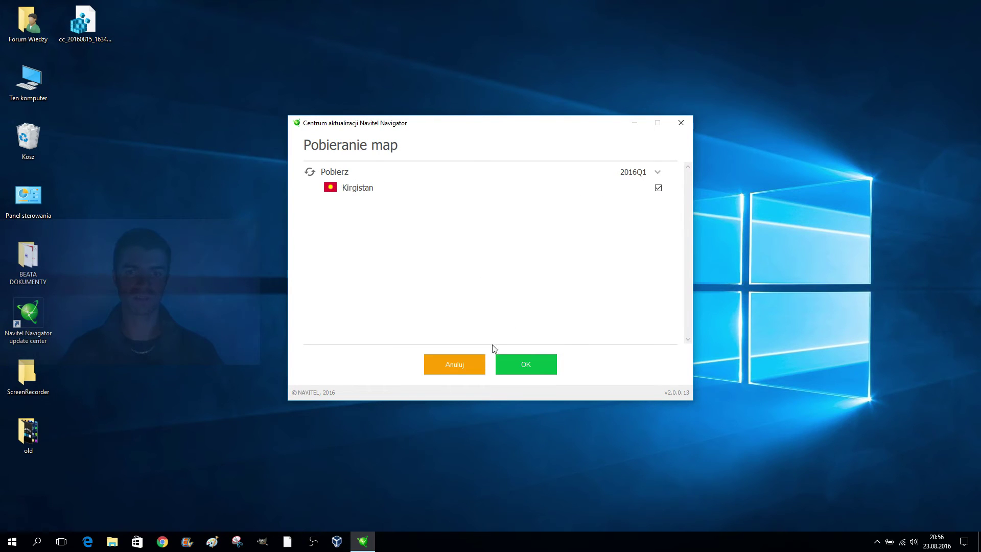
{"action": "left_click", "coordinate": [531, 363]}
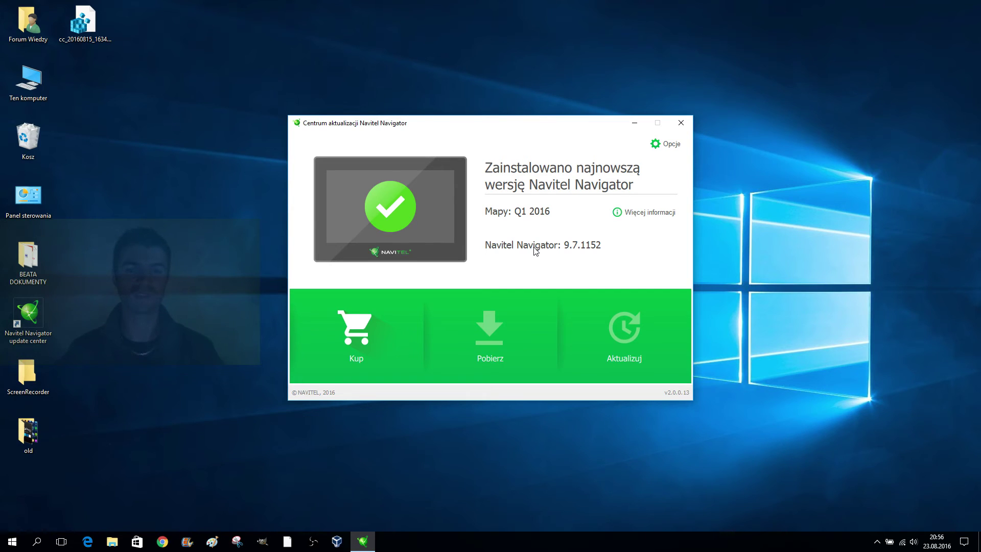
Step: View the update center's options and leave them without saving
{"action": "left_click", "coordinate": [667, 146]}
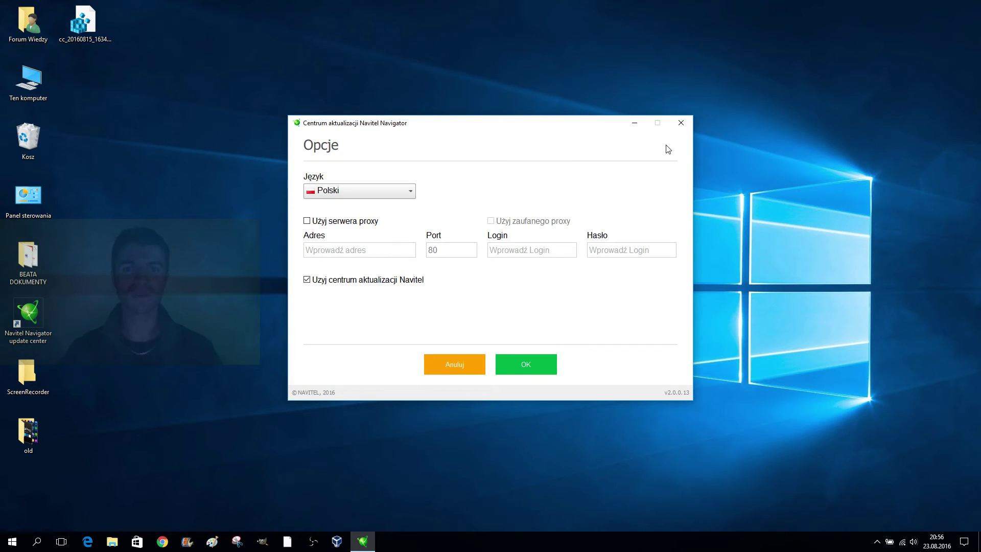
{"action": "left_click", "coordinate": [452, 367]}
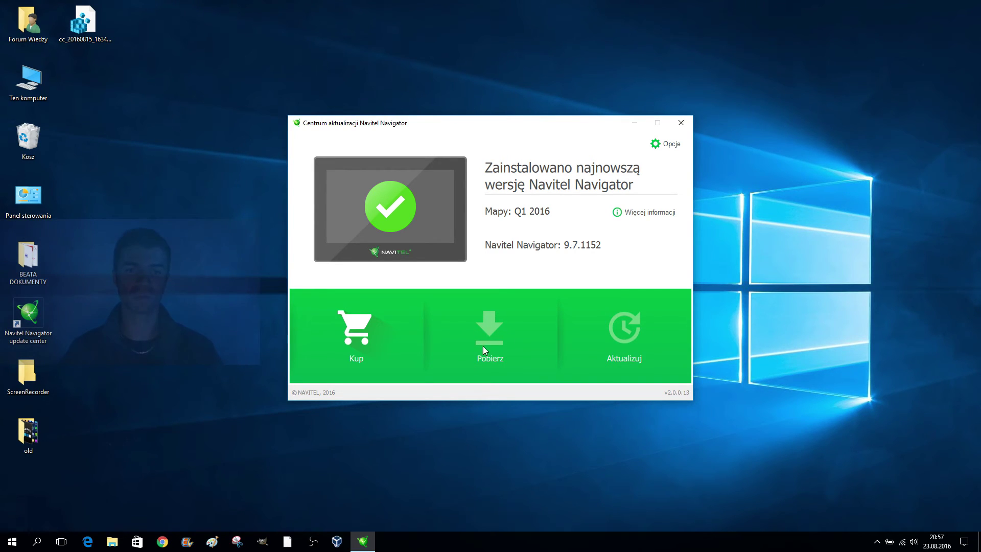
Step: Browse the maps for purchase under Ameryka and Azja with their prices, and return to the overview
{"action": "left_click", "coordinate": [351, 331]}
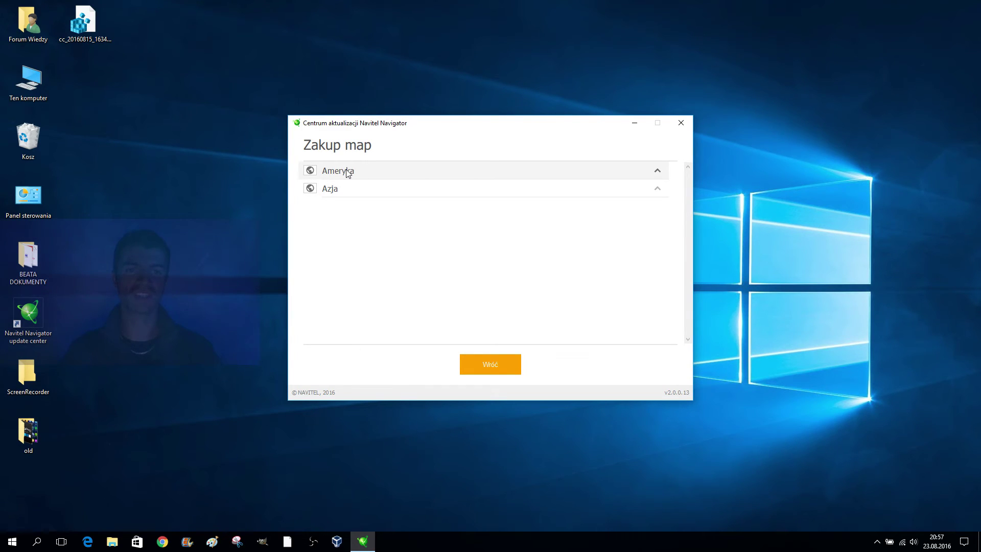
{"action": "left_click", "coordinate": [375, 175]}
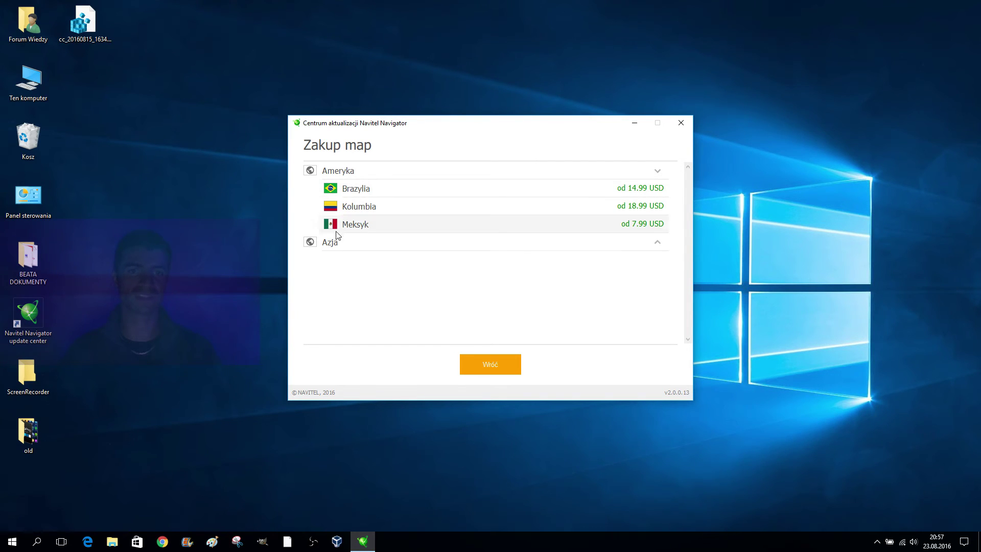
{"action": "left_click", "coordinate": [338, 243]}
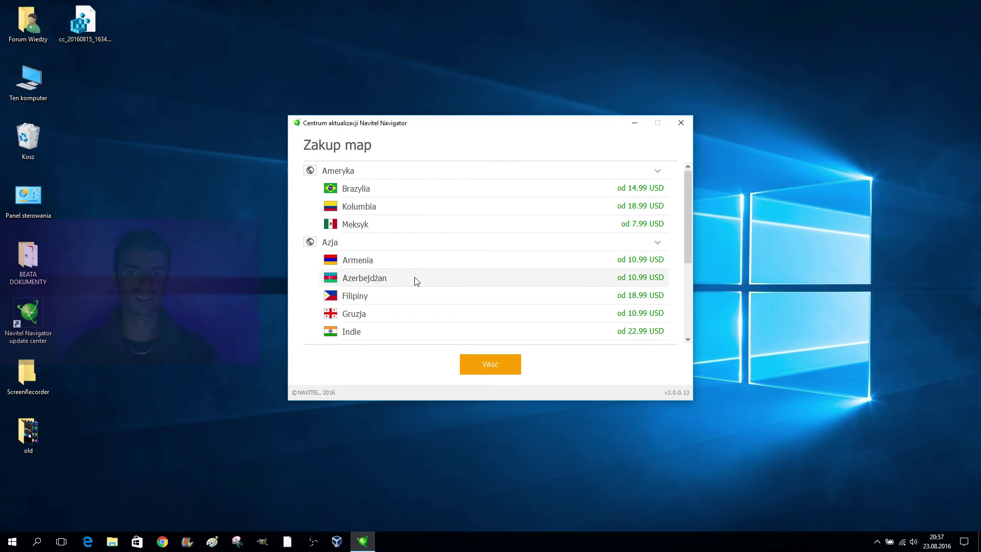
{"action": "scroll", "coordinate": [418, 281], "scroll_direction": "down", "scroll_amount": 3}
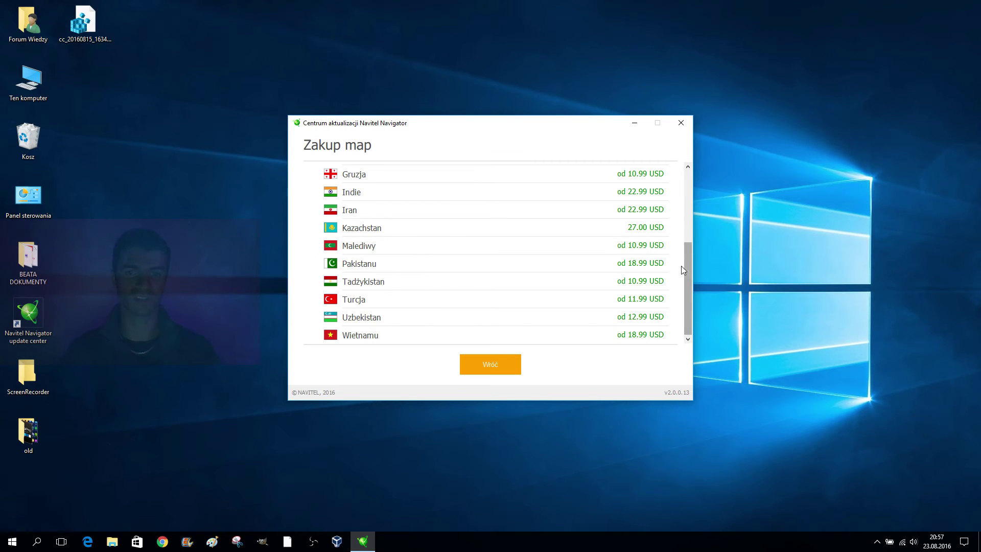
{"action": "left_click", "coordinate": [689, 280]}
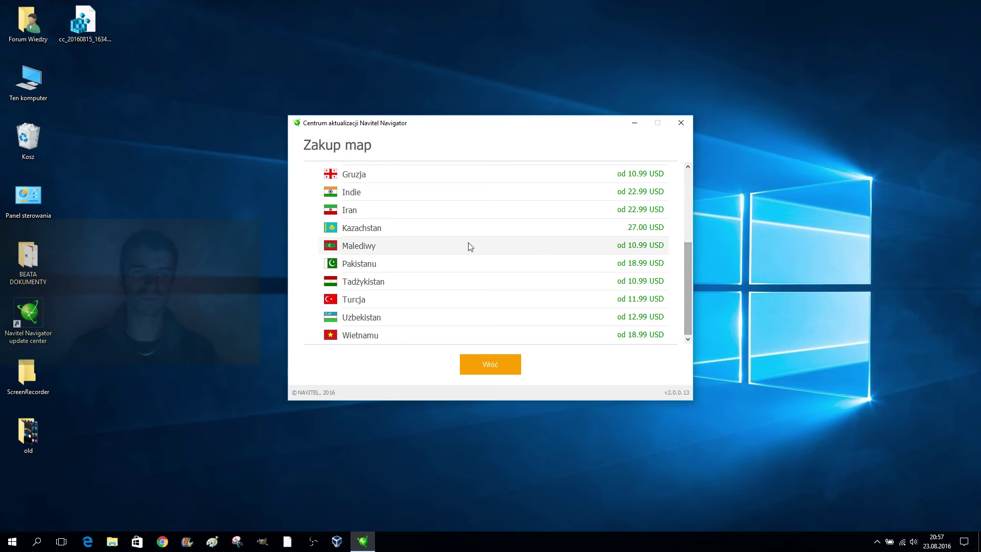
{"action": "scroll", "coordinate": [689, 306], "scroll_direction": "up", "scroll_amount": 1}
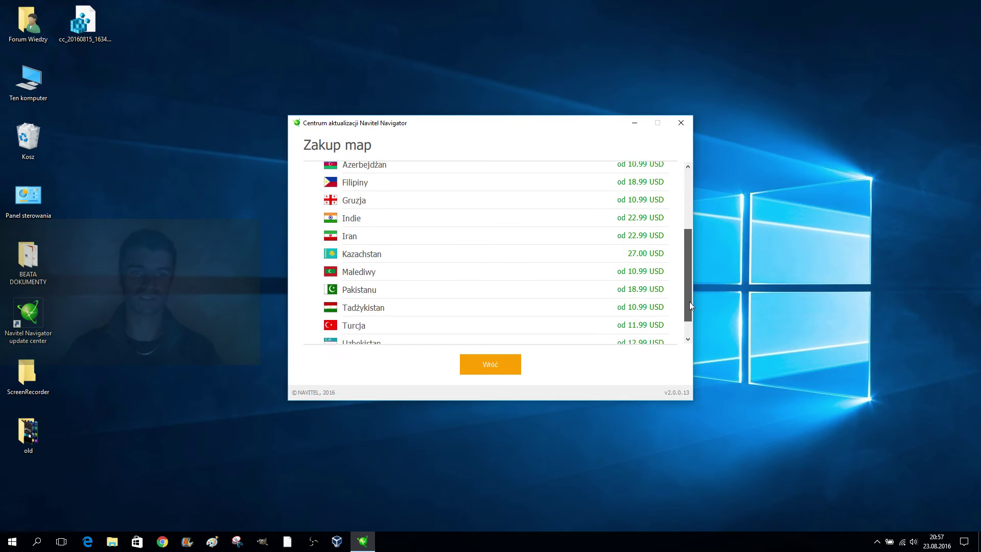
{"action": "scroll", "coordinate": [692, 290], "scroll_direction": "down", "scroll_amount": 1}
{"action": "scroll", "coordinate": [562, 235], "scroll_direction": "up", "scroll_amount": 4}
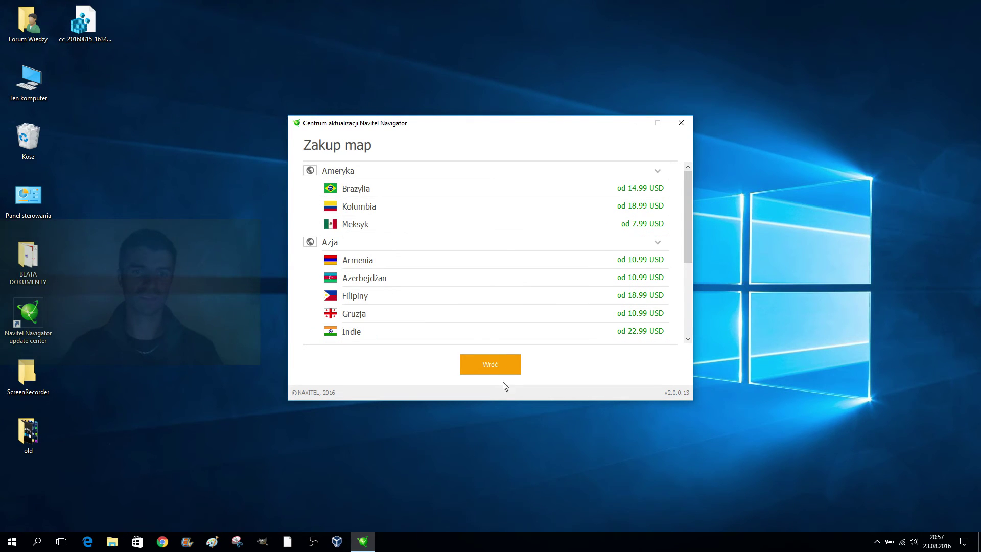
{"action": "left_click", "coordinate": [498, 364]}
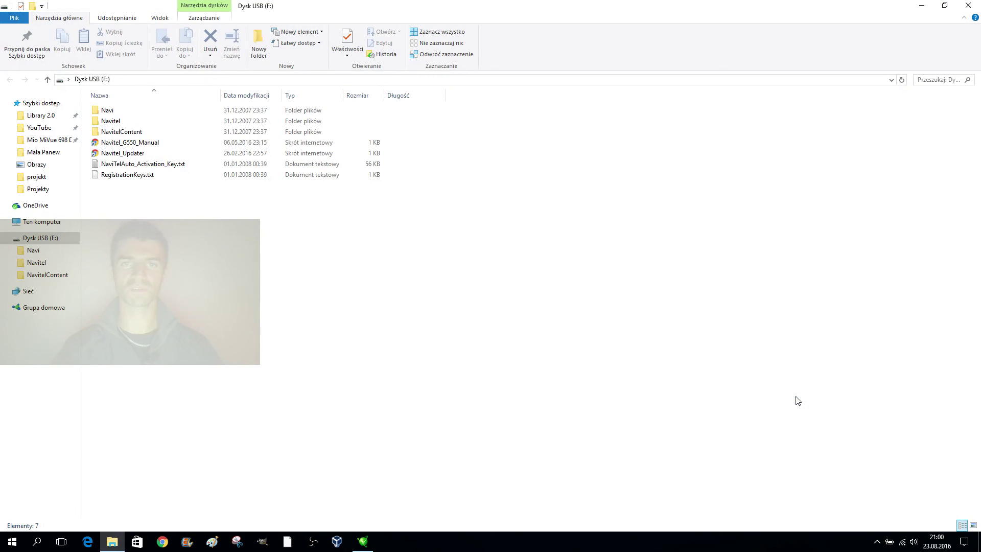
Step: Close the file explorer showing the USB drive (F:) and look through the full list of installed maps in the update center
{"action": "left_click", "coordinate": [965, 6]}
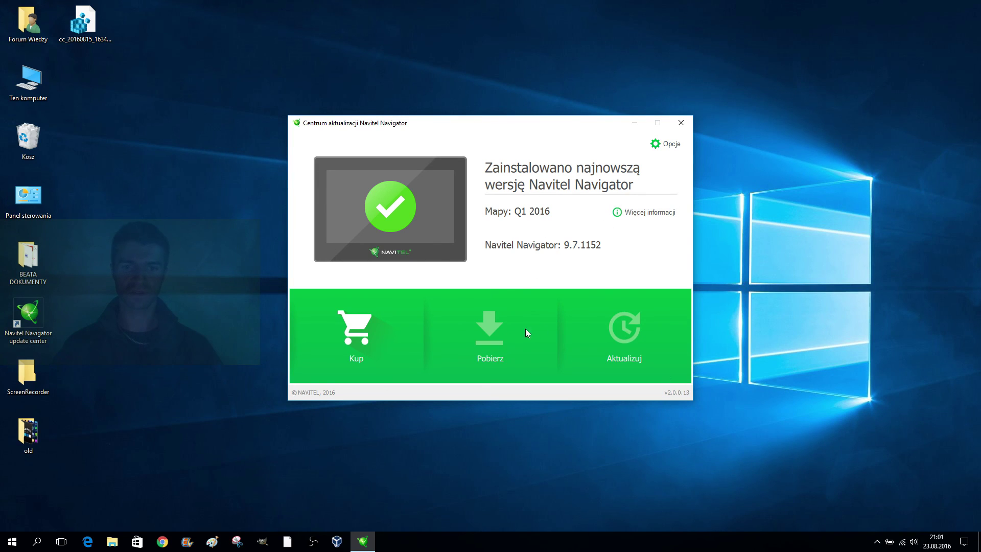
{"action": "left_click", "coordinate": [649, 212]}
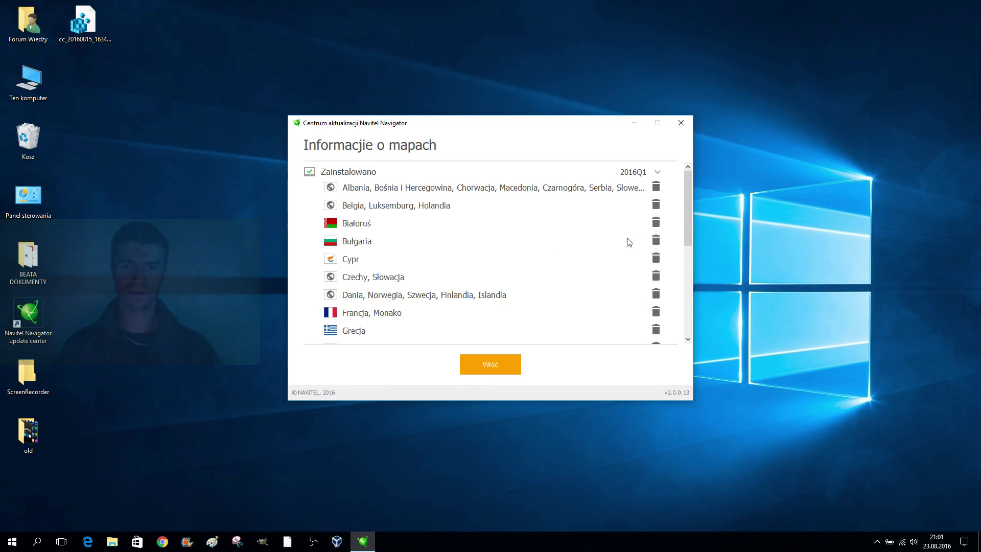
{"action": "left_click_drag", "start_coordinate": [689, 208], "coordinate": [682, 324]}
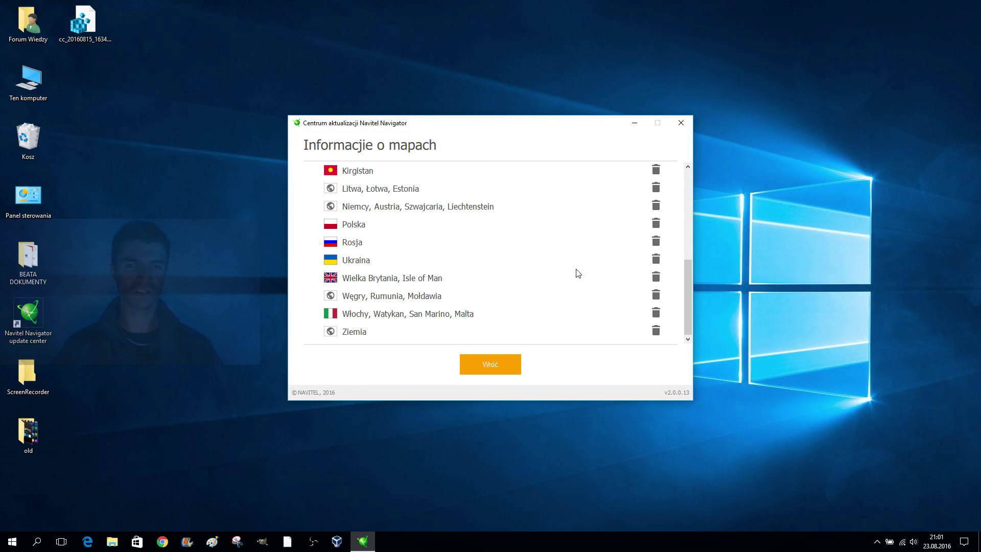
{"action": "left_click_drag", "start_coordinate": [688, 289], "coordinate": [713, 173]}
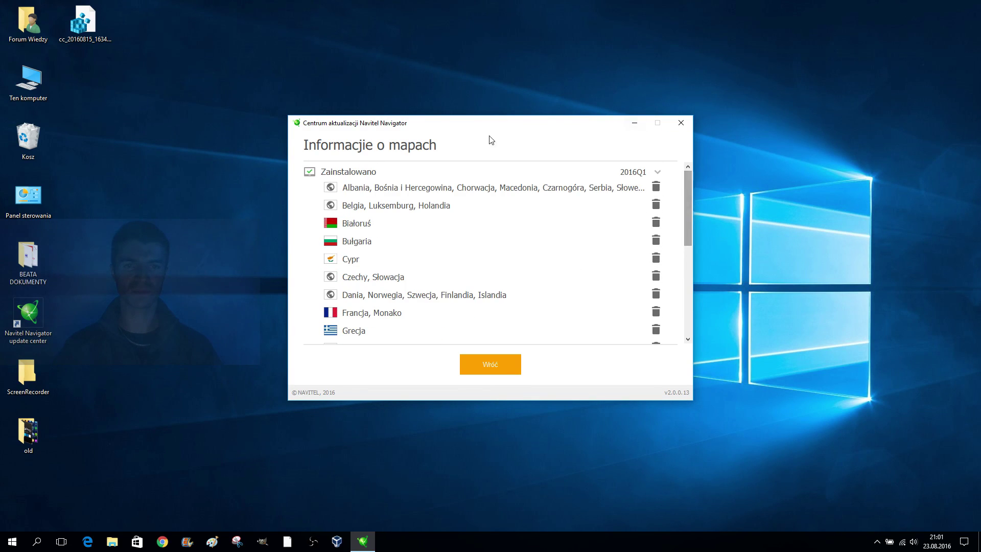
Step: Close the update center and relaunch Navitel Navigator update center from the desktop
{"action": "left_click", "coordinate": [681, 123]}
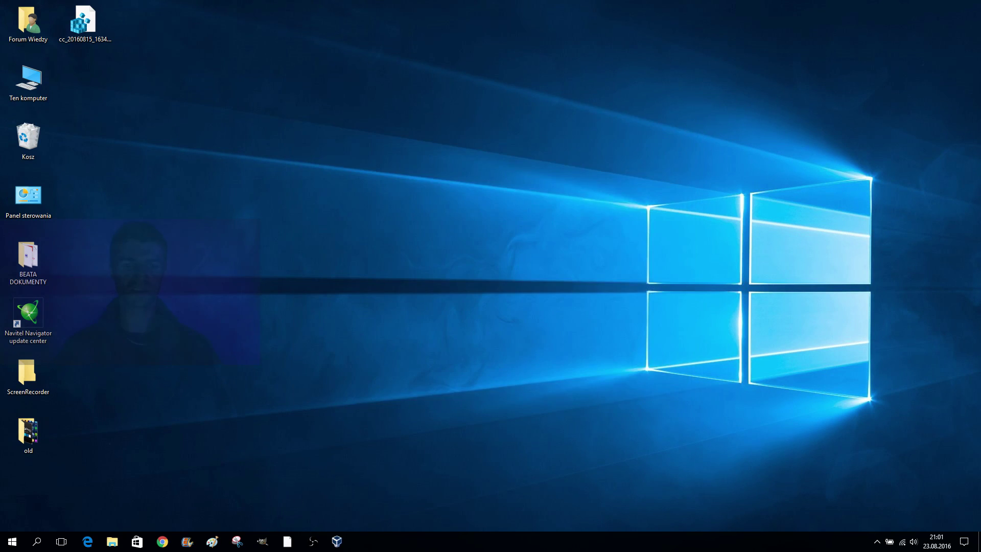
{"action": "double_click", "coordinate": [36, 321]}
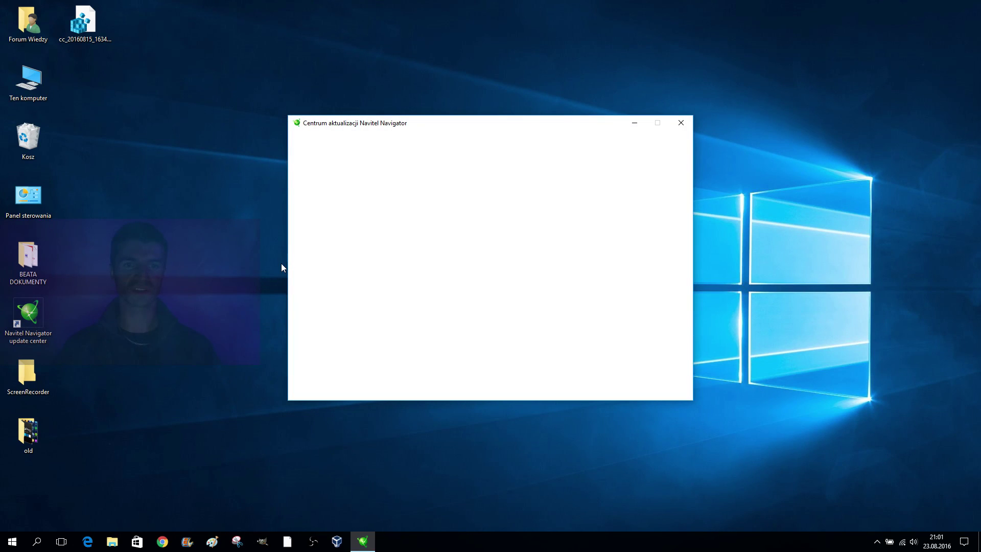